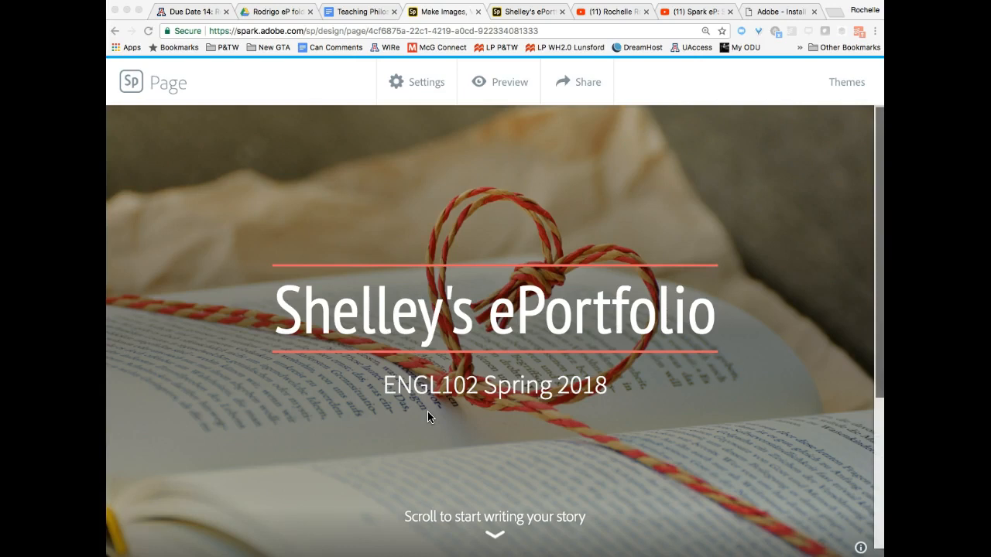
# Add a text block below the page title and enter "Table of Contents" as an H1 heading
pyautogui.scroll(-2, 427, 411)
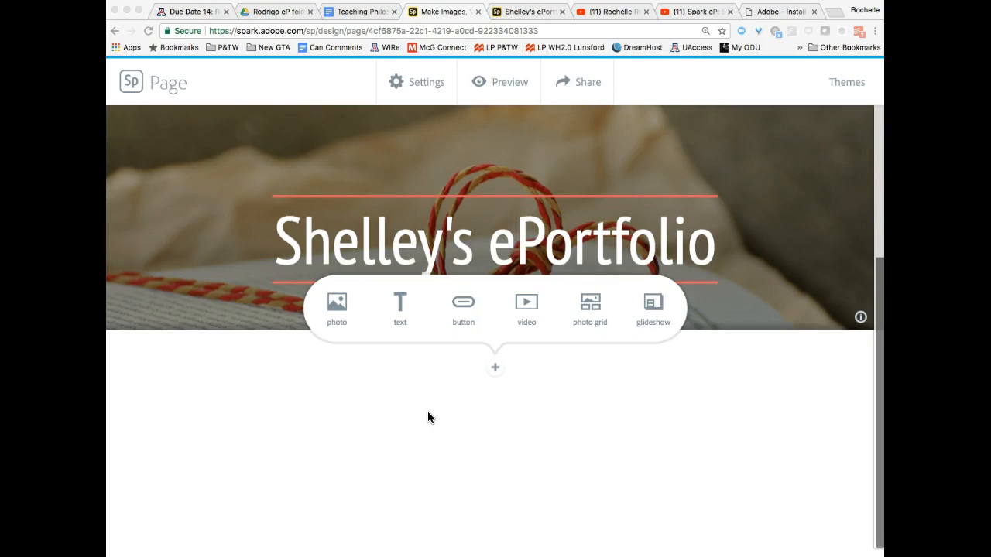
pyautogui.click(492, 370)
pyautogui.click(494, 370)
pyautogui.click(401, 305)
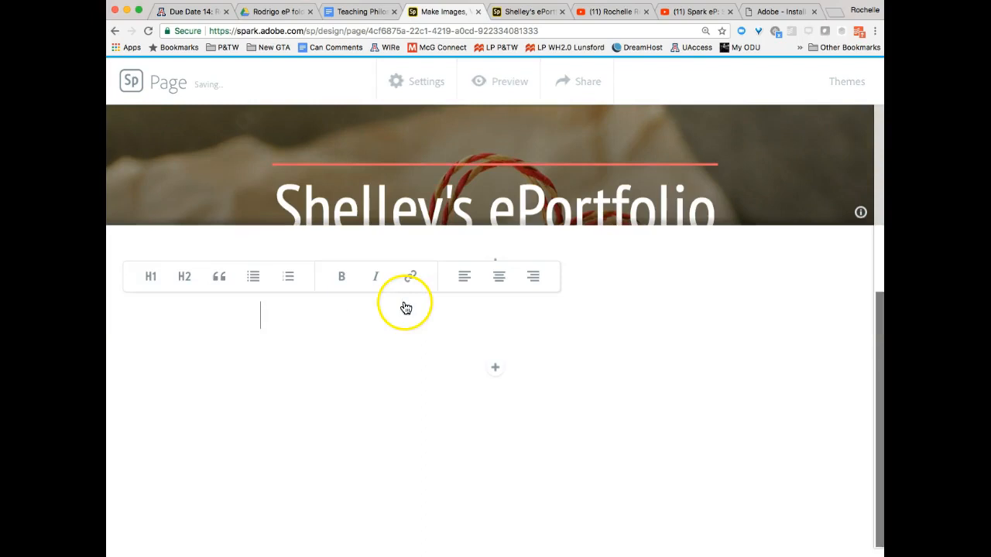
pyautogui.click(150, 278)
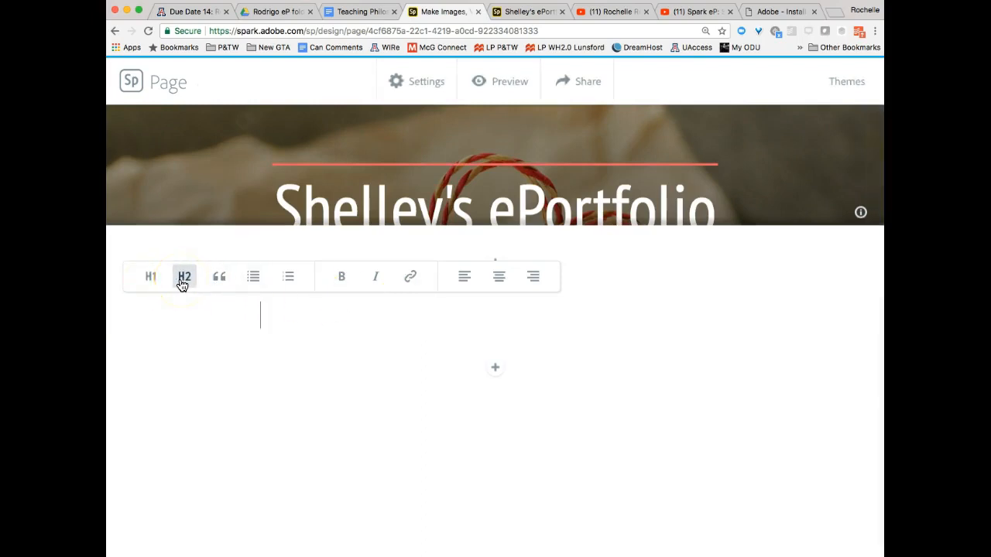
pyautogui.click(151, 278)
pyautogui.click(151, 277)
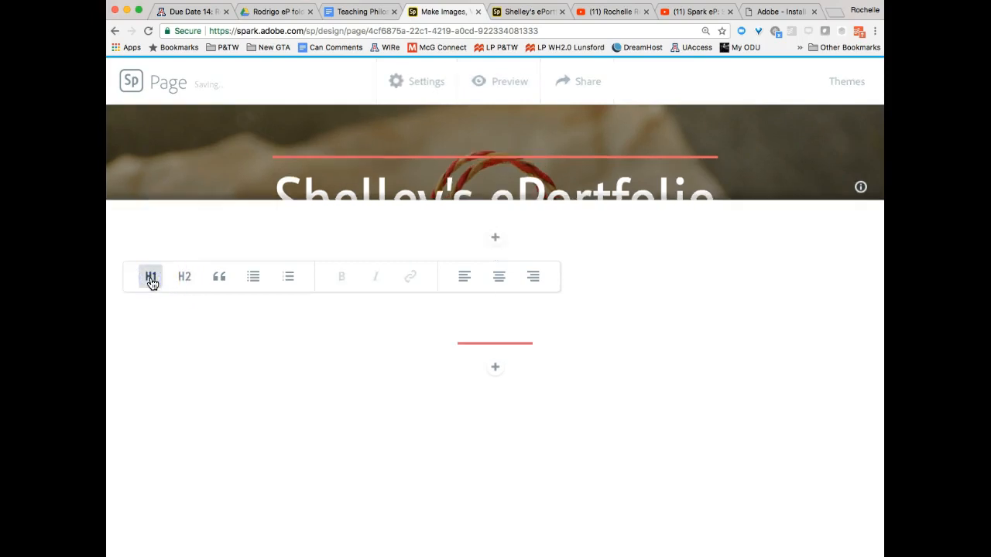
pyautogui.write('Ta')
pyautogui.press('BackSpace')
pyautogui.press('BackSpace')
pyautogui.write('Table ')
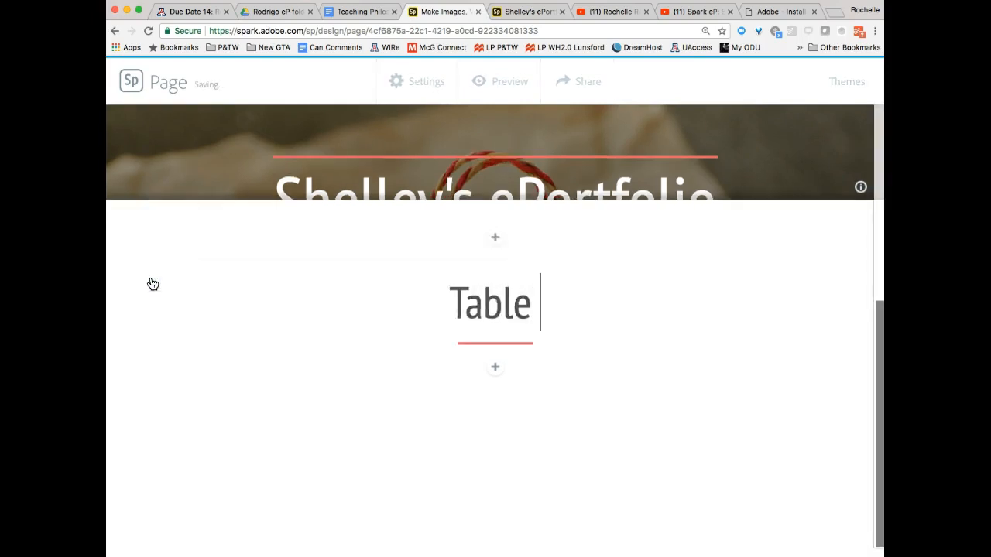
pyautogui.write('of Contents')
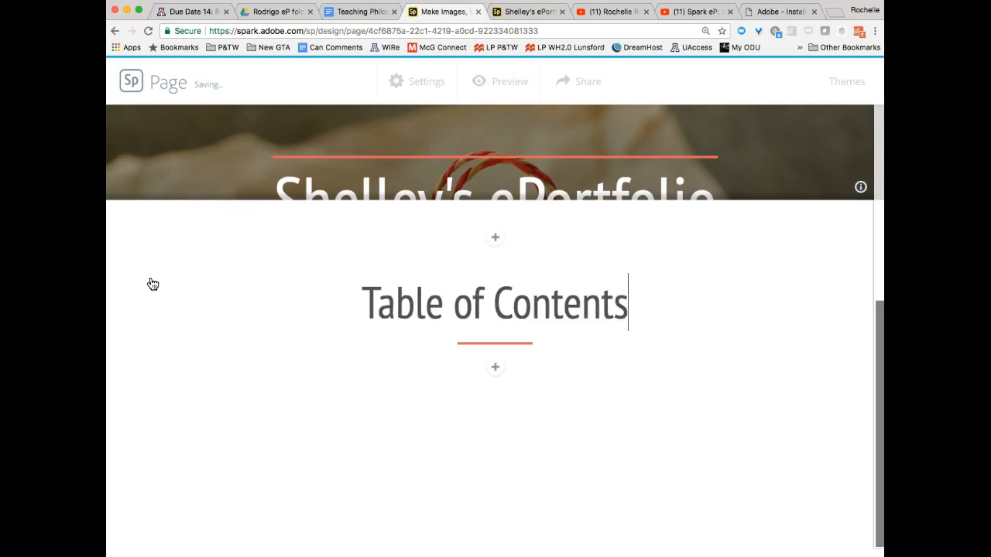
# Add a text block beneath the Table of Contents heading reading "Cover/Reflection Letter"
pyautogui.click(495, 367)
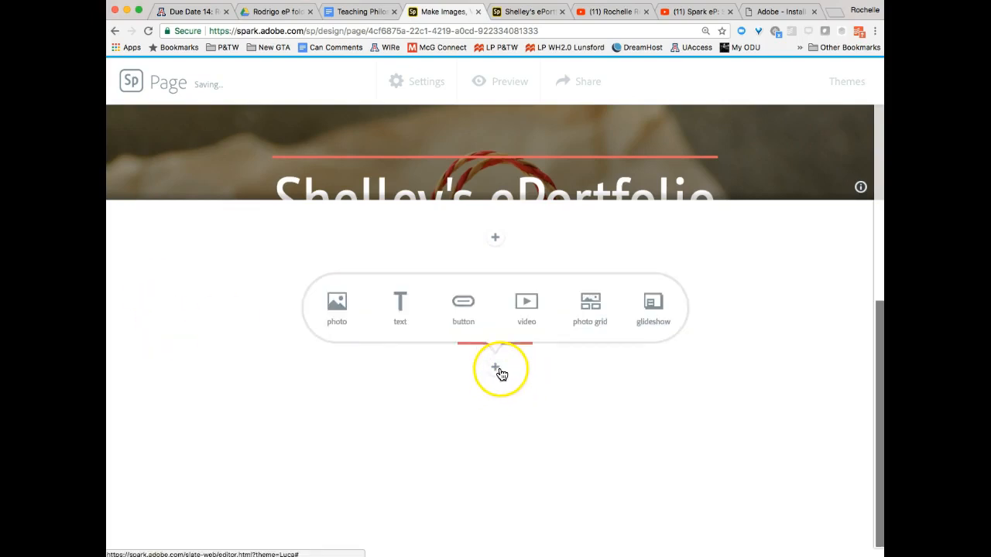
pyautogui.click(411, 309)
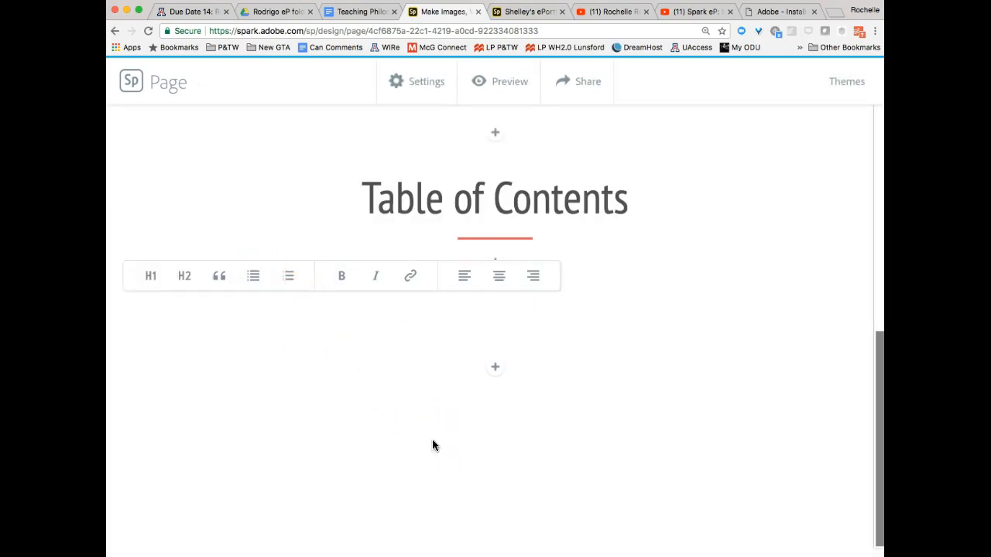
pyautogui.write('Cov')
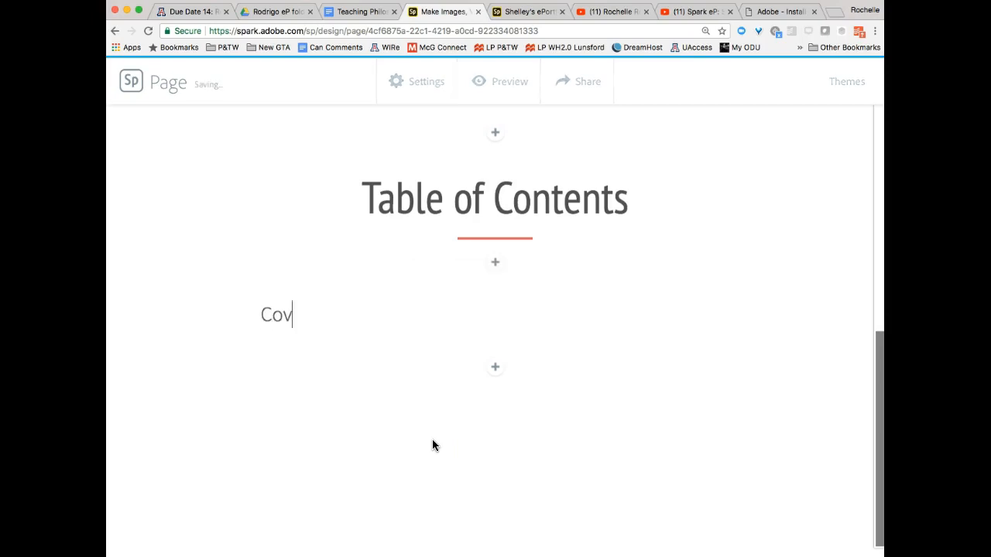
pyautogui.write('er/Reflection Letter')
pyautogui.press('Return')
pyautogui.write('Artif')
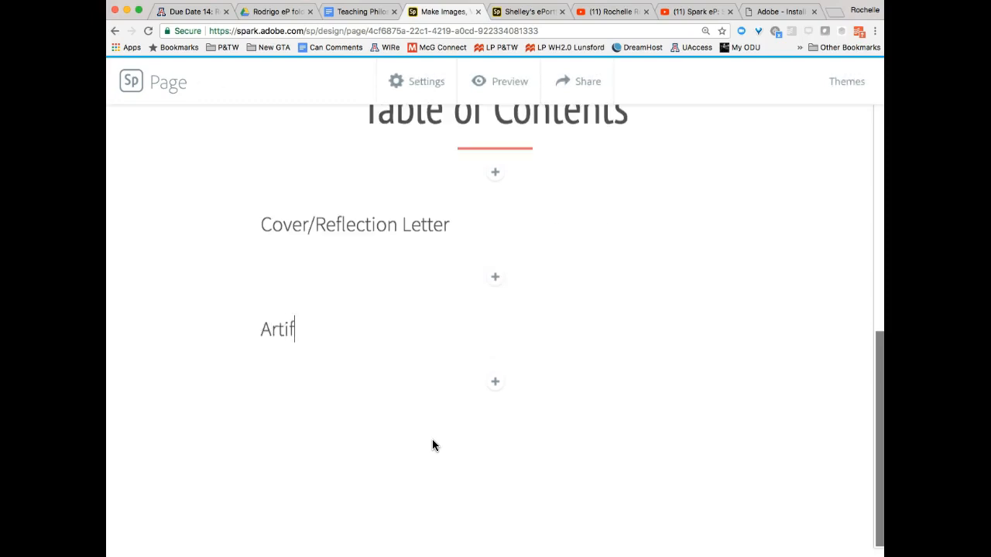
pyautogui.write('acts')
pyautogui.press('super+a')
pyautogui.press('BackSpace')
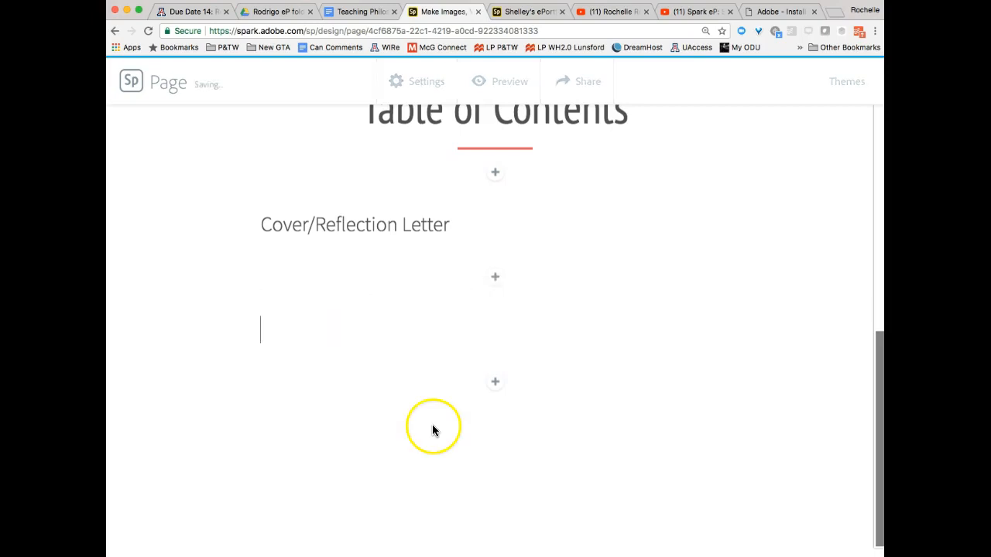
# Turn the "Cover/Reflection Letter" line into a bulleted list and add the items "Artifacts" and "Biography"
pyautogui.click(468, 226)
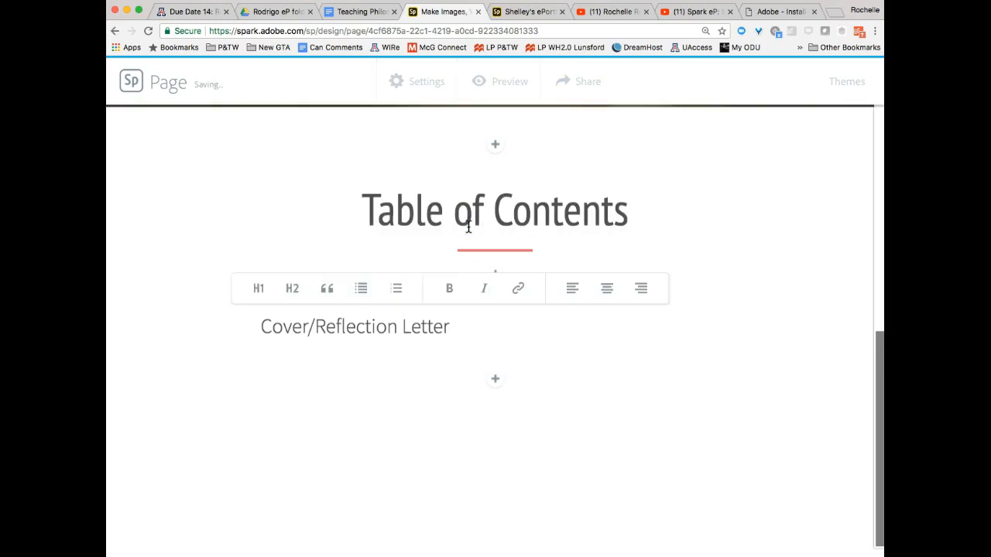
pyautogui.click(360, 288)
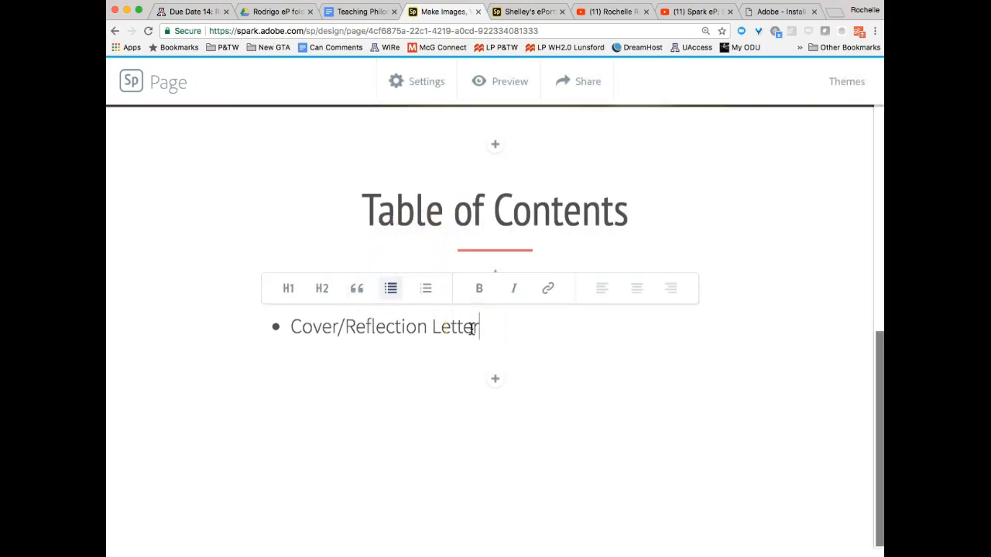
pyautogui.press('Return')
pyautogui.write('Artifac')
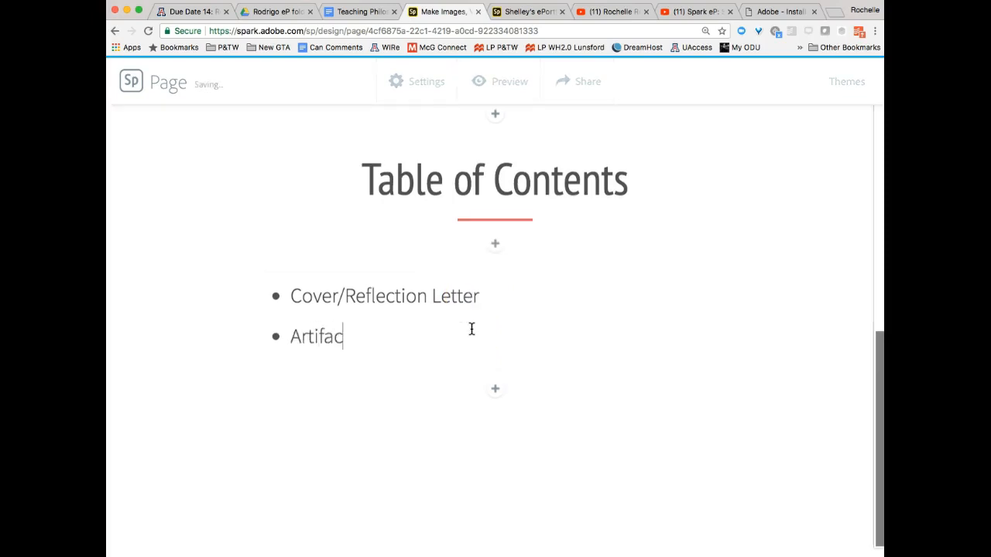
pyautogui.write('ts')
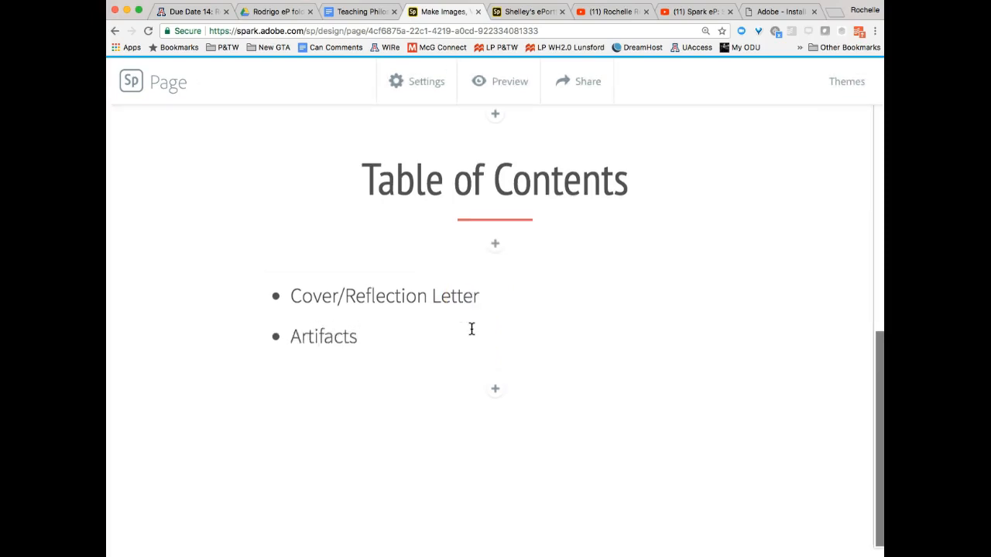
pyautogui.press('Return')
pyautogui.write('Biography')
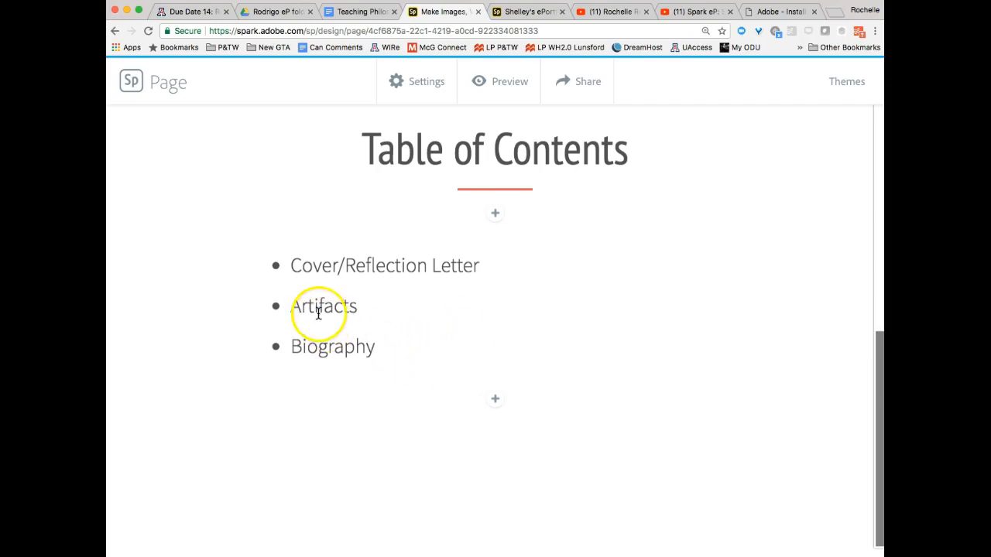
# Change the "Artifacts" bullet to read "SLOs & Artifacts"
pyautogui.click(318, 312)
pyautogui.click(288, 306)
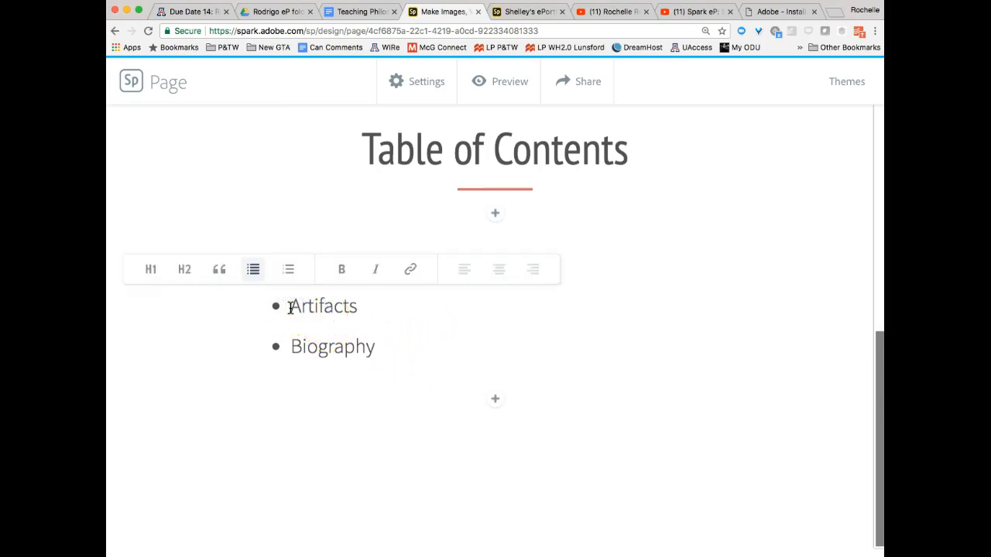
pyautogui.write('SLOs')
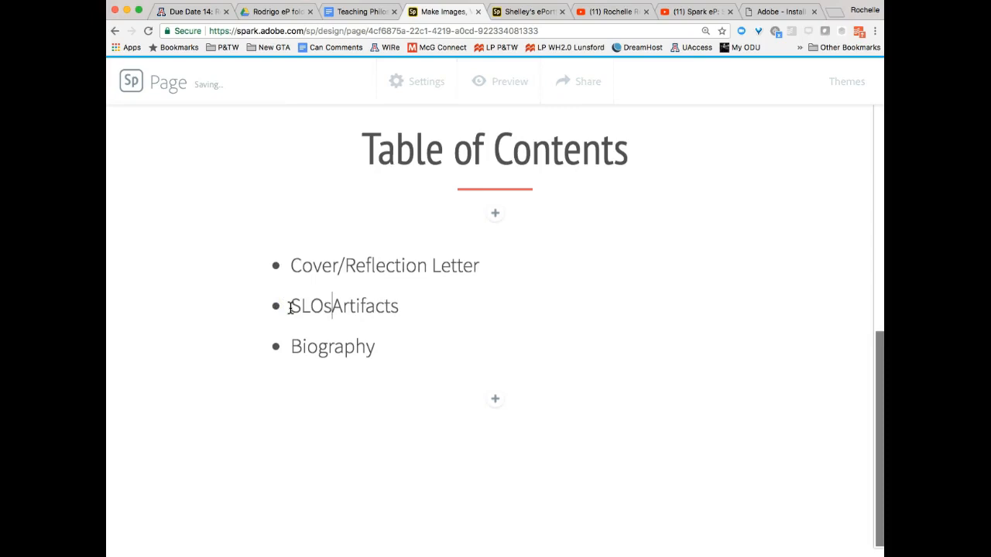
pyautogui.write(' &')
pyautogui.click(296, 542)
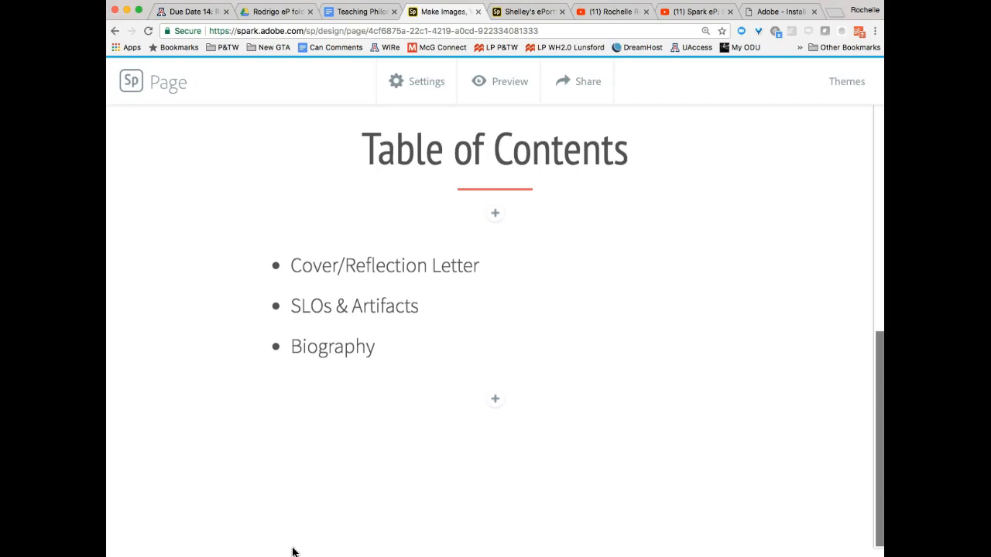
# Add a text block below the bulleted list and enter "Cover/Reflection Letter" as an H1 heading
pyautogui.click(307, 506)
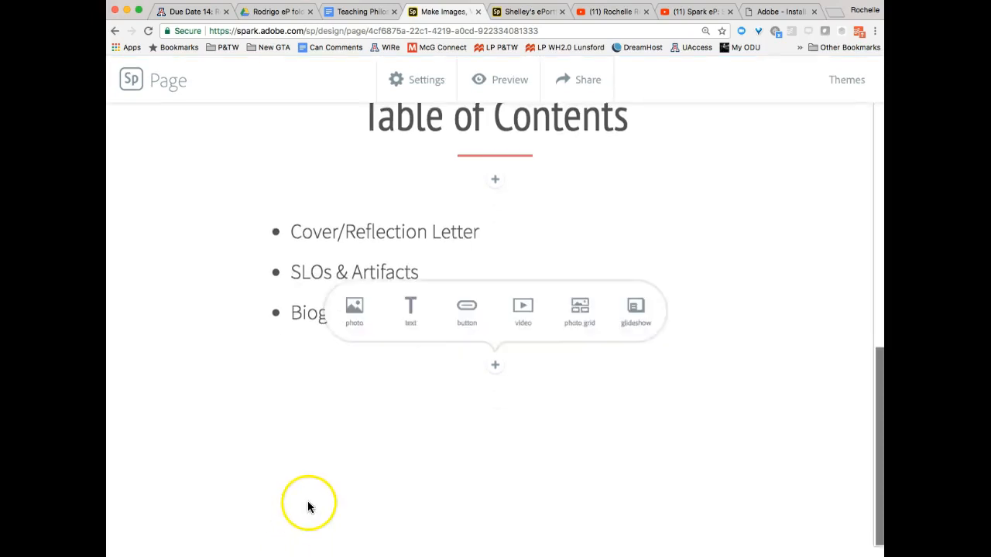
pyautogui.click(500, 370)
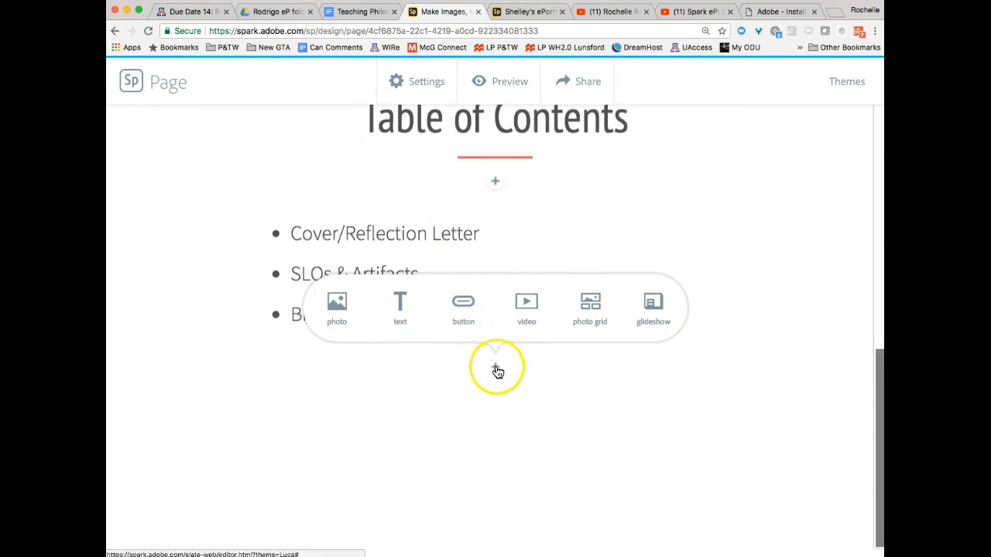
pyautogui.click(398, 314)
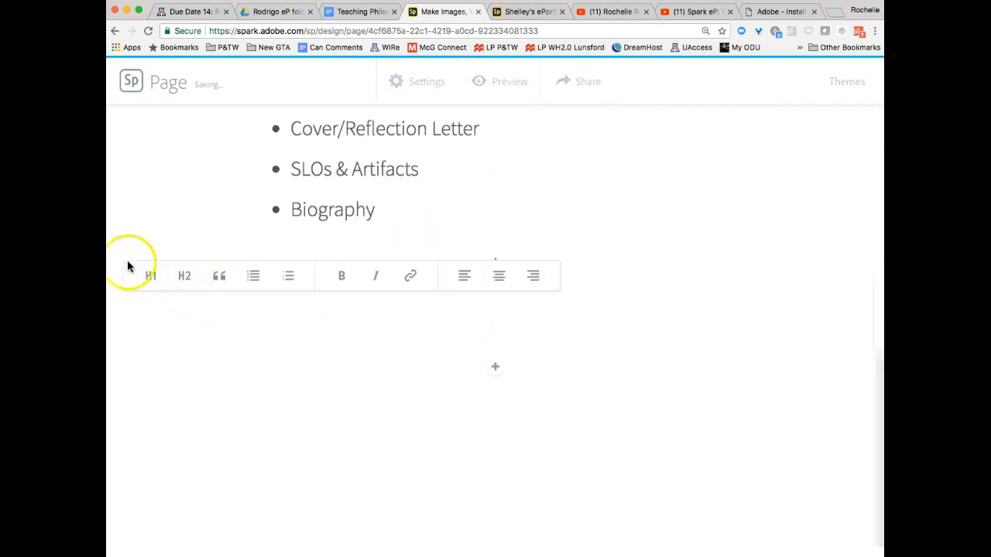
pyautogui.click(148, 276)
pyautogui.write('C')
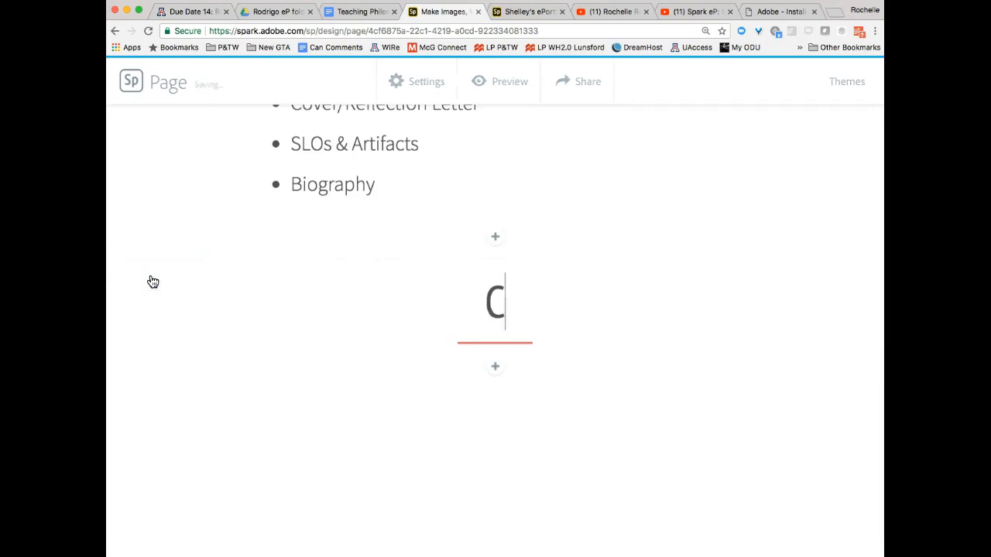
pyautogui.write('over/Reflection Letter')
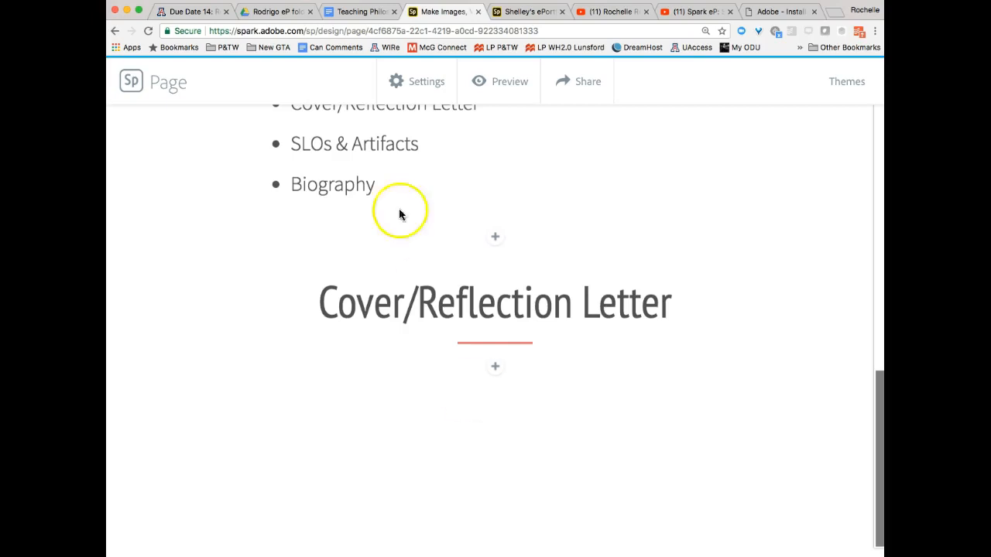
# Switch to the Teaching Philosophies document in Google Docs and set its zoom to 150%
pyautogui.click(358, 11)
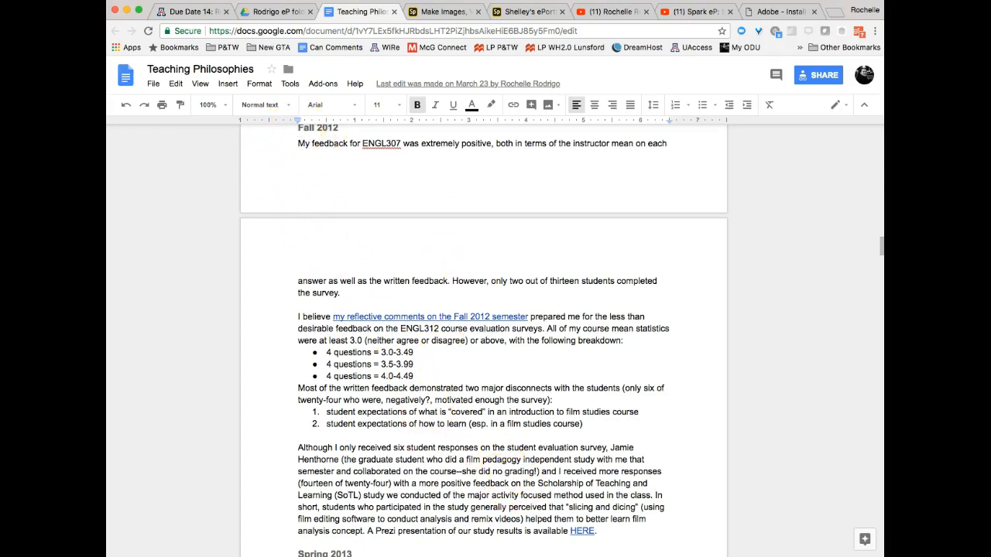
pyautogui.click(206, 104)
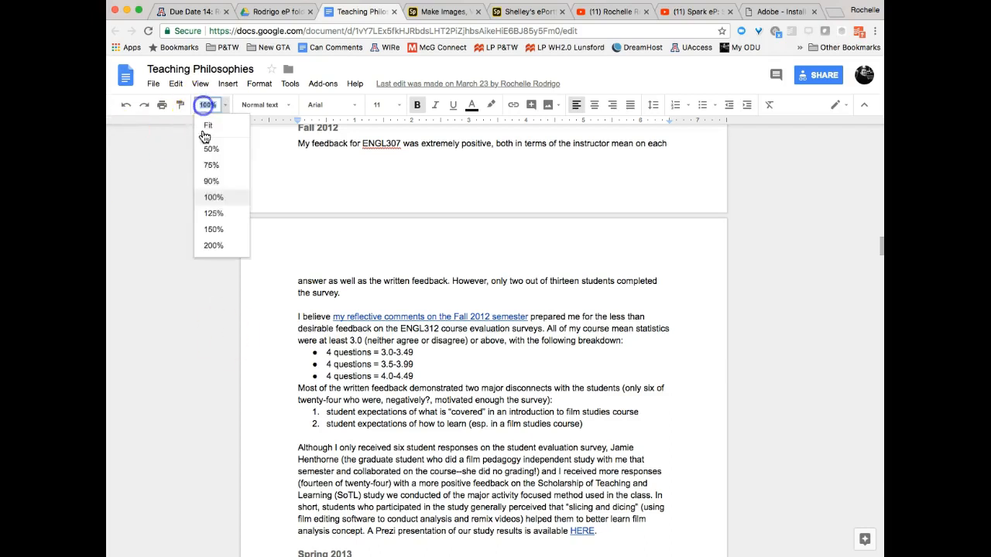
pyautogui.click(214, 229)
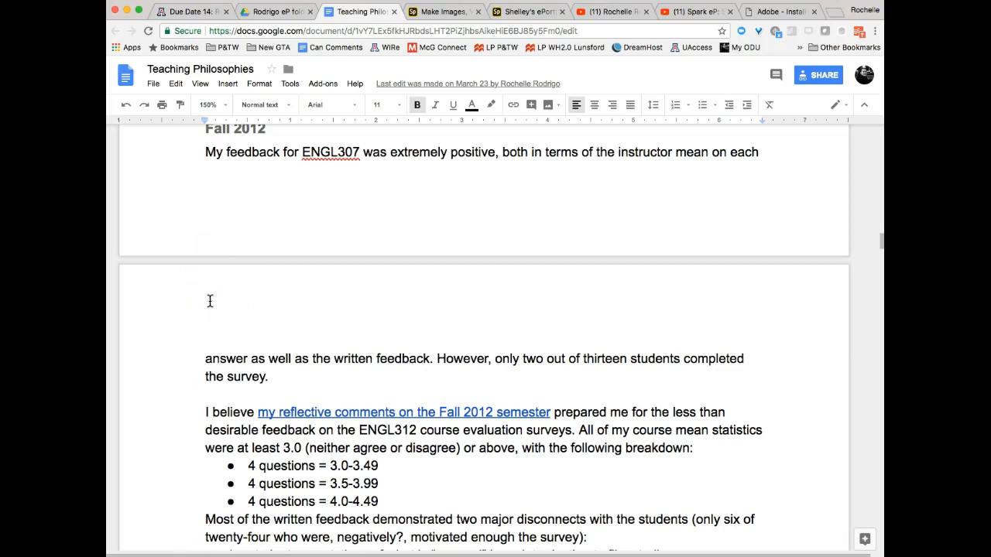
# Copy the Fall 2012 body text, from "My feedback for ENGL307" through the sentence about the Prezi presentation
pyautogui.scroll(-4, 209, 370)
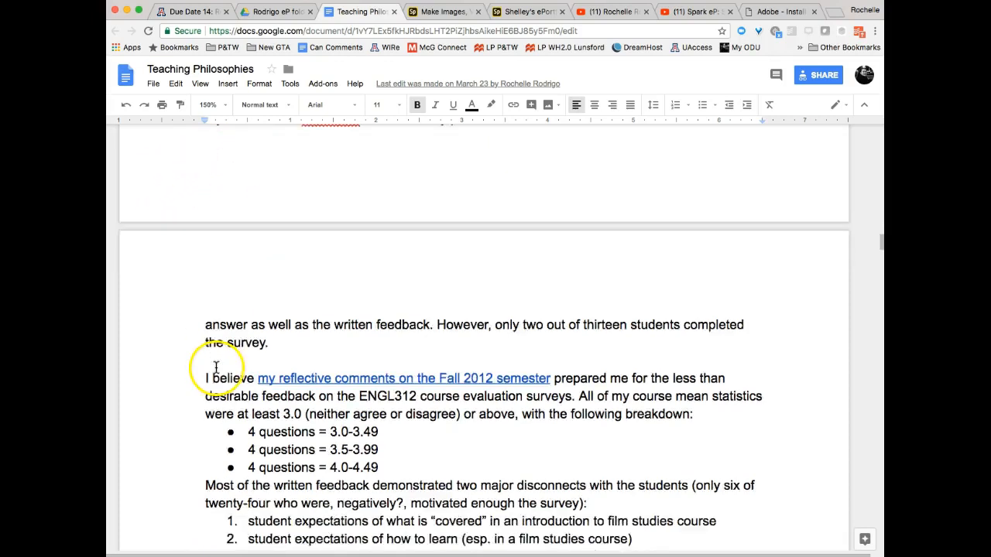
pyautogui.scroll(-3, 263, 439)
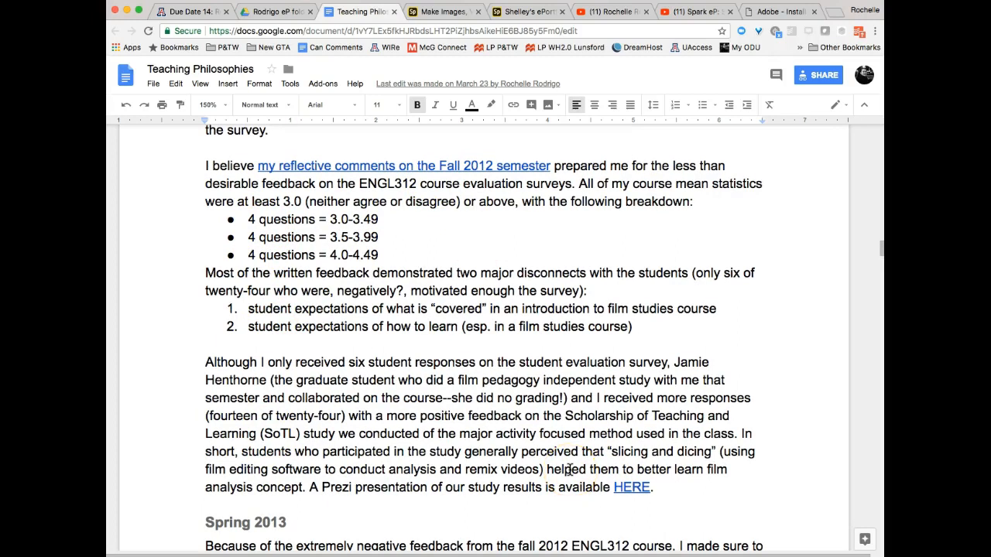
pyautogui.scroll(5, 255, 363)
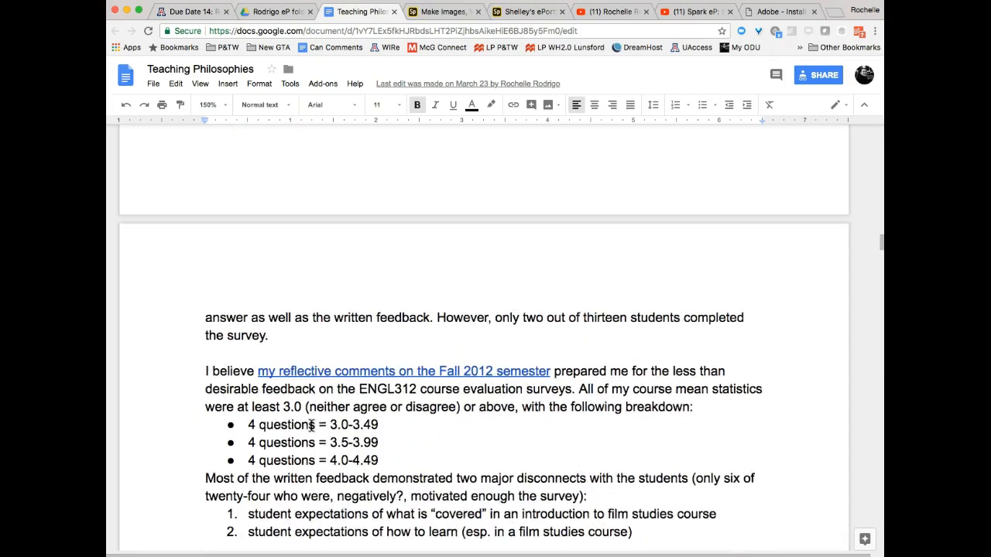
pyautogui.click(203, 188)
pyautogui.moveTo(203, 188); pyautogui.dragTo(692, 397)
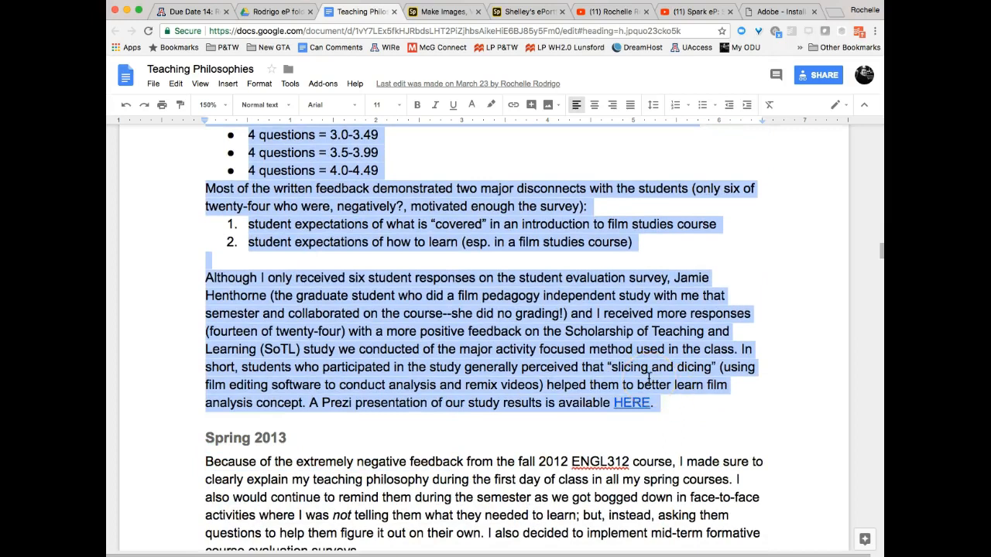
pyautogui.rightClick(605, 328)
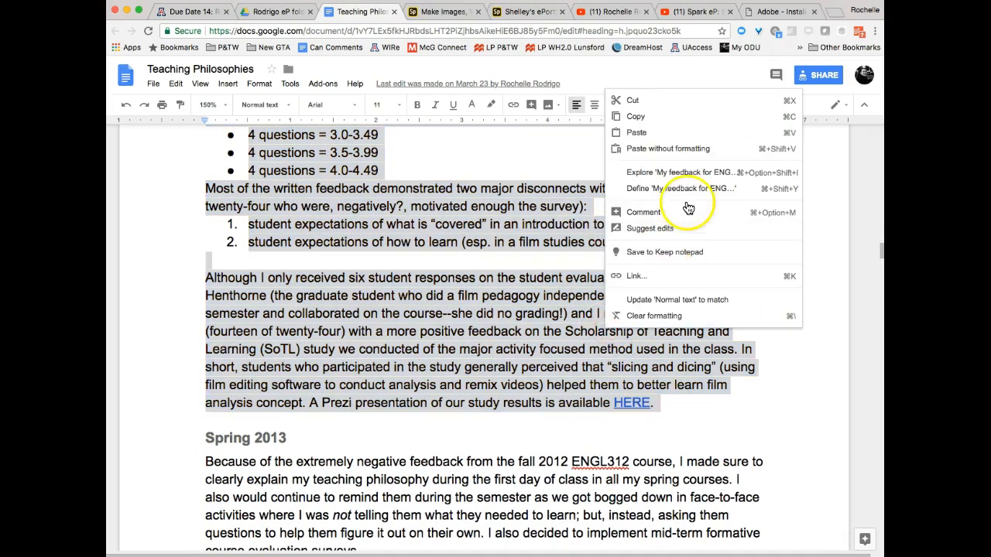
pyautogui.click(638, 116)
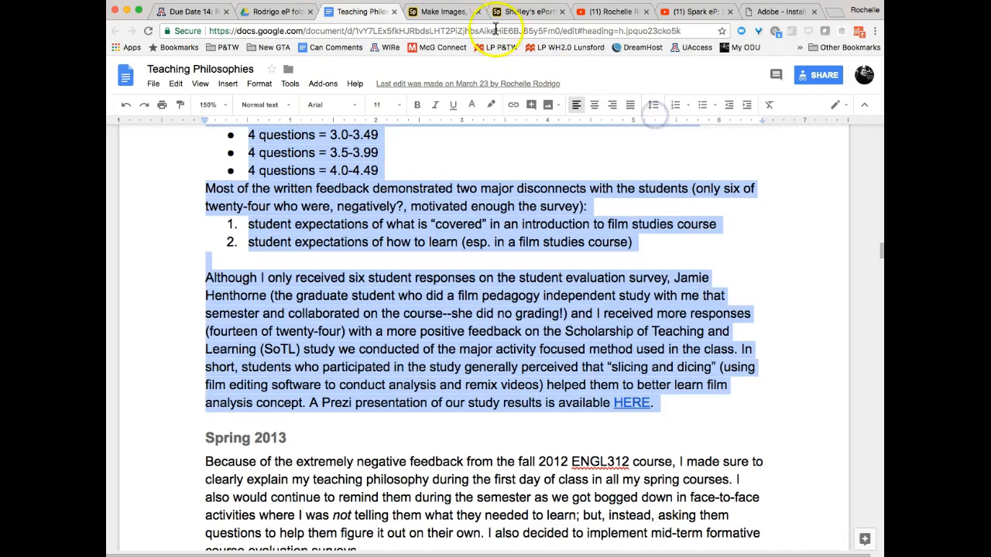
# Paste the copied Fall 2012 text into a new text block below the Cover/Reflection Letter heading on the Adobe Spark page
pyautogui.click(448, 11)
pyautogui.click(497, 371)
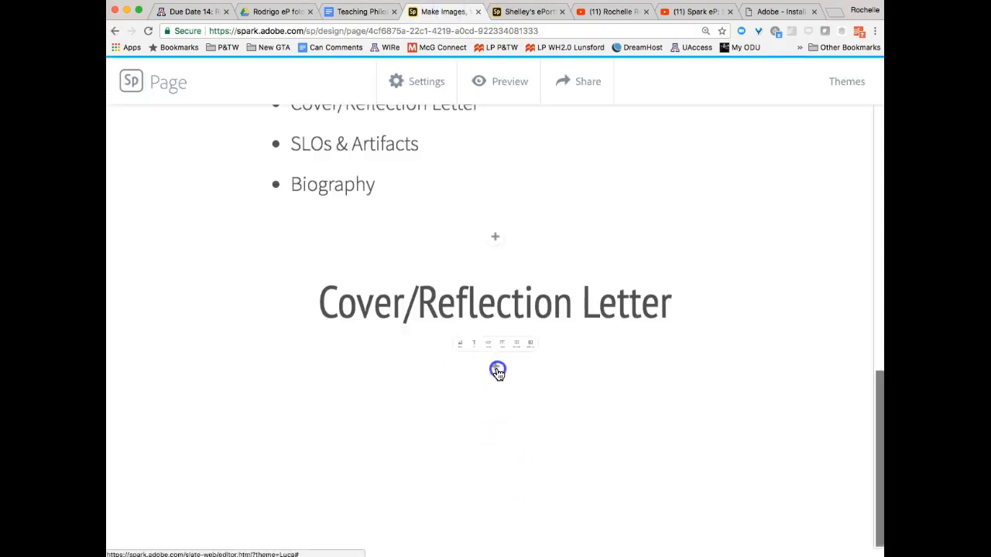
pyautogui.click(397, 308)
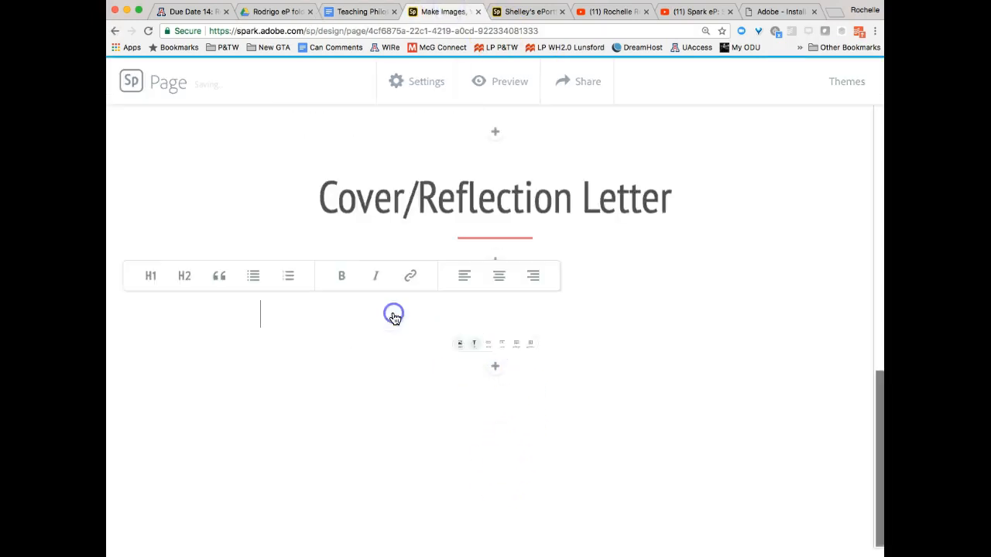
pyautogui.press('super+v')
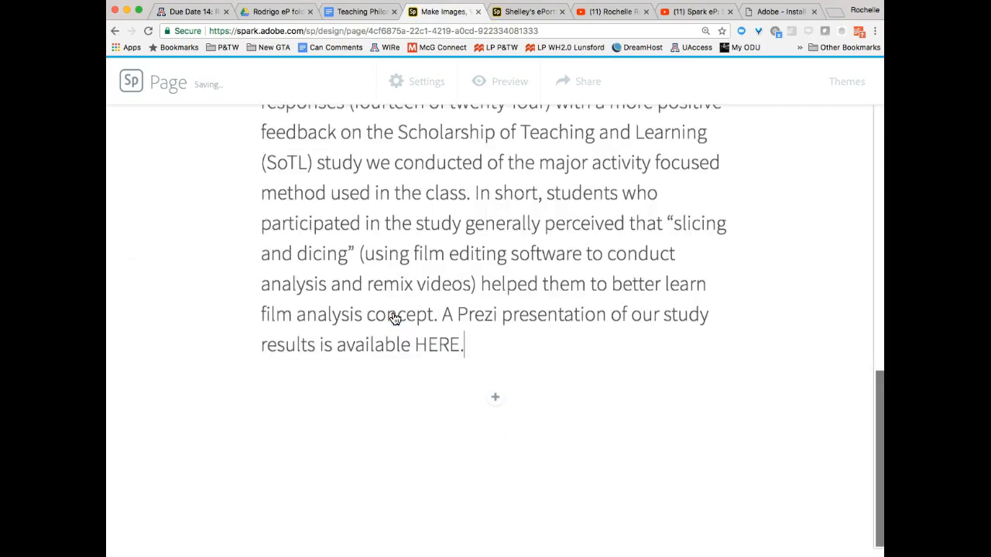
pyautogui.scroll(10, 394, 318)
pyautogui.scroll(8, 395, 319)
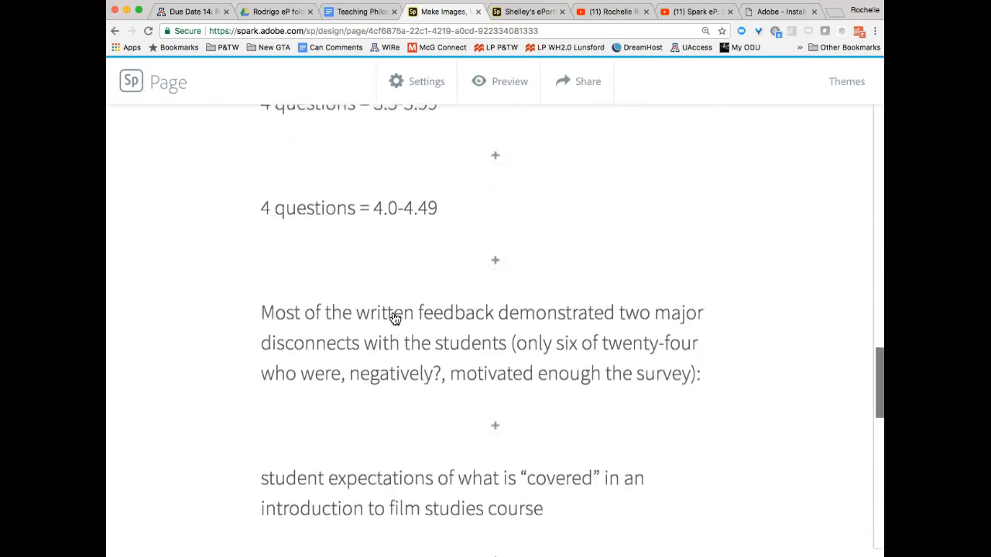
pyautogui.scroll(7, 395, 319)
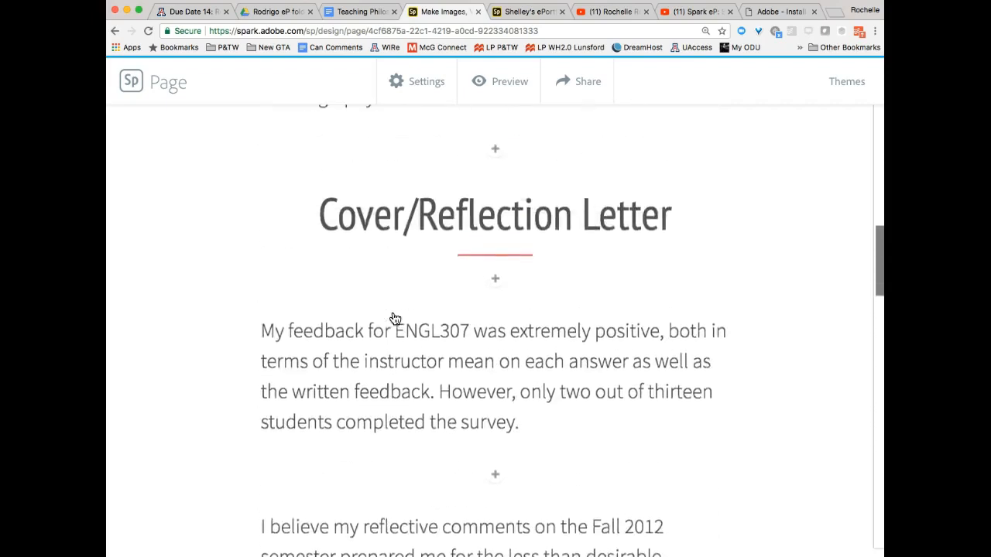
pyautogui.scroll(-8, 395, 319)
pyautogui.scroll(6, 395, 319)
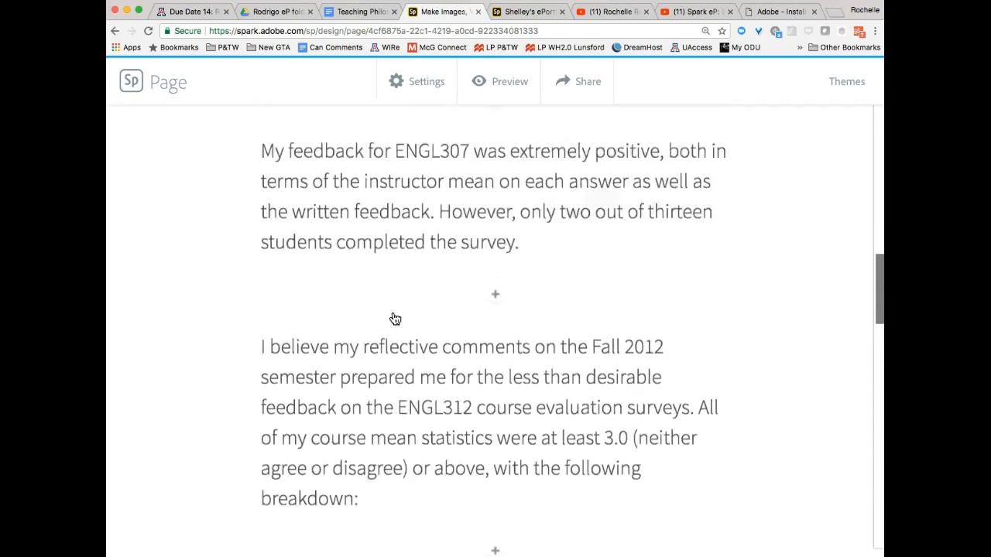
pyautogui.scroll(-2, 395, 319)
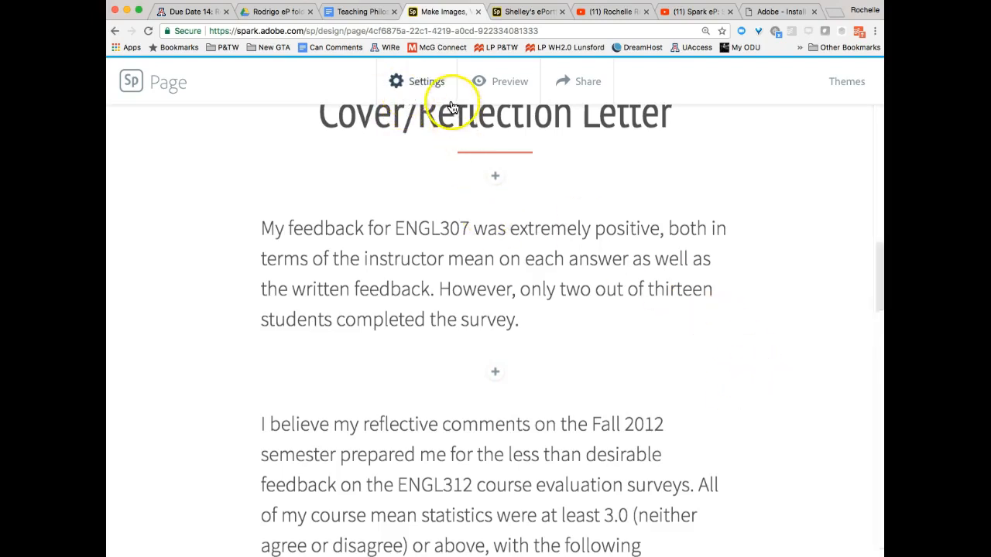
# Move the Teaching Philosophies document into its own browser window and narrow that window
pyautogui.click(363, 12)
pyautogui.moveTo(363, 12); pyautogui.dragTo(364, 38)
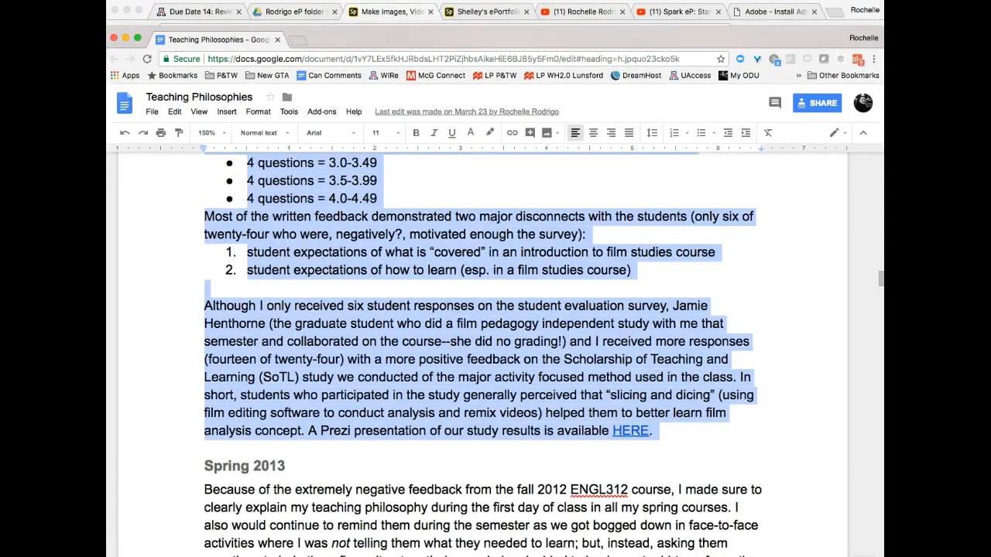
pyautogui.moveTo(883, 556); pyautogui.dragTo(702, 556)
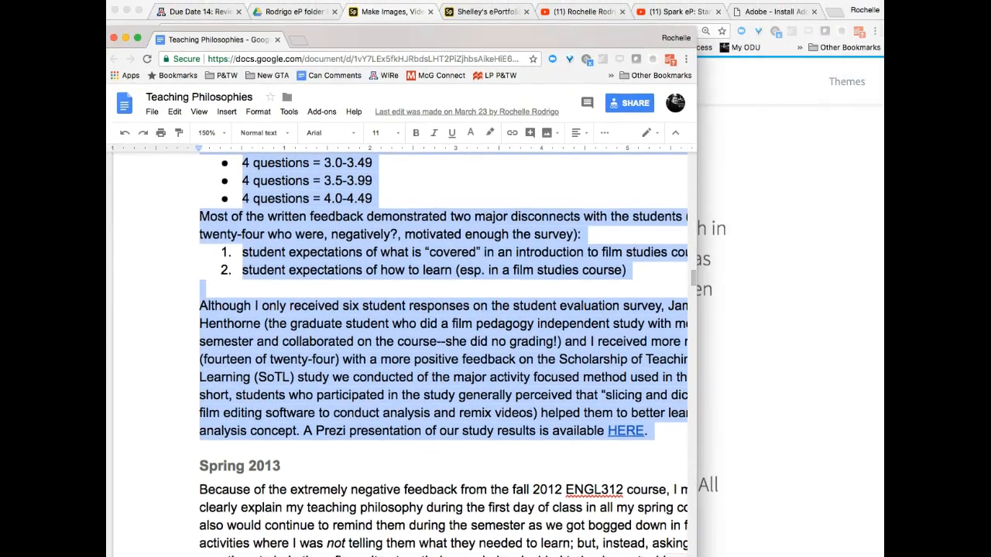
# Set the Teaching Philosophies document's zoom to 125% and show the start of its Fall 2012 section
pyautogui.click(206, 133)
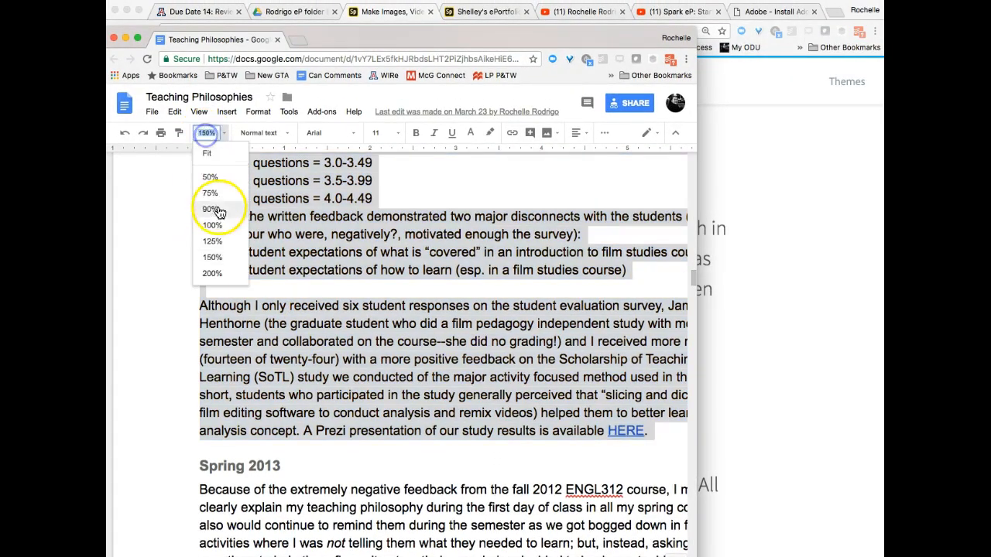
pyautogui.click(218, 247)
pyautogui.scroll(5, 381, 329)
pyautogui.scroll(-3, 381, 329)
pyautogui.scroll(5, 382, 329)
pyautogui.scroll(-1, 381, 329)
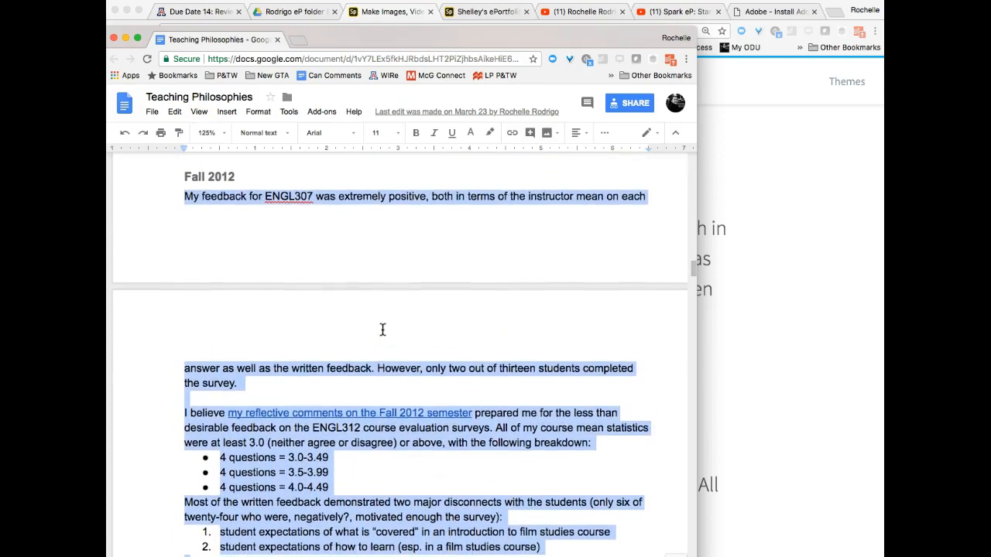
# Separate the Spark page into its own browser window and resize it to sit beside the Teaching Philosophies document
pyautogui.moveTo(377, 31); pyautogui.dragTo(418, 14)
pyautogui.click(749, 158)
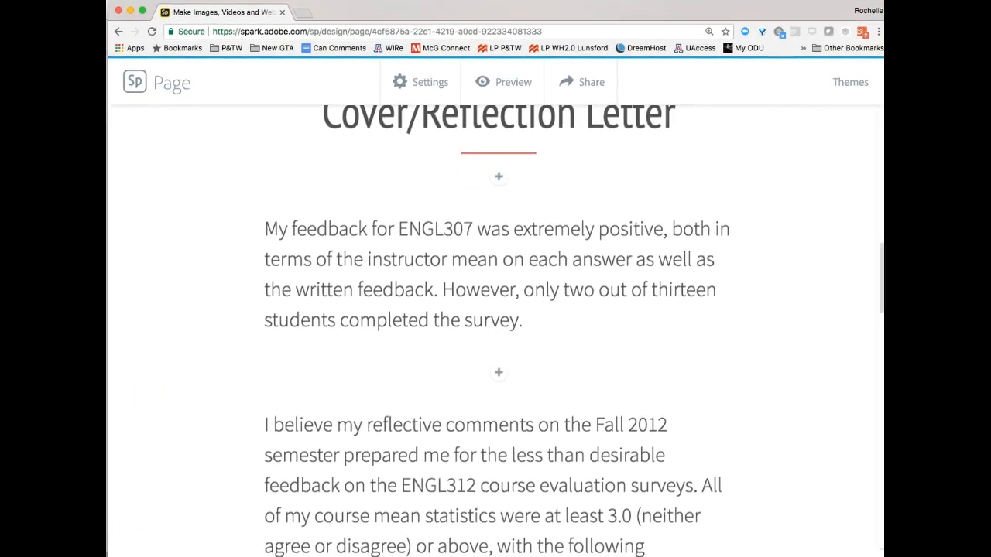
pyautogui.moveTo(115, 553); pyautogui.dragTo(408, 545)
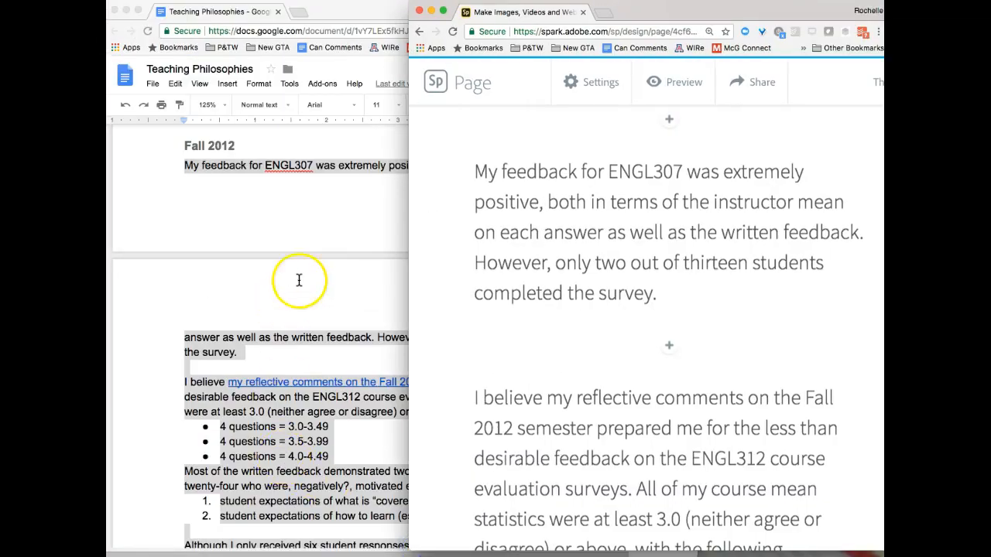
# Compare the pasted Spark paragraphs with the bulleted list, numbered list and links in the document's Fall 2012 section
pyautogui.scroll(1, 302, 265)
pyautogui.scroll(2, 628, 210)
pyautogui.scroll(-2, 628, 209)
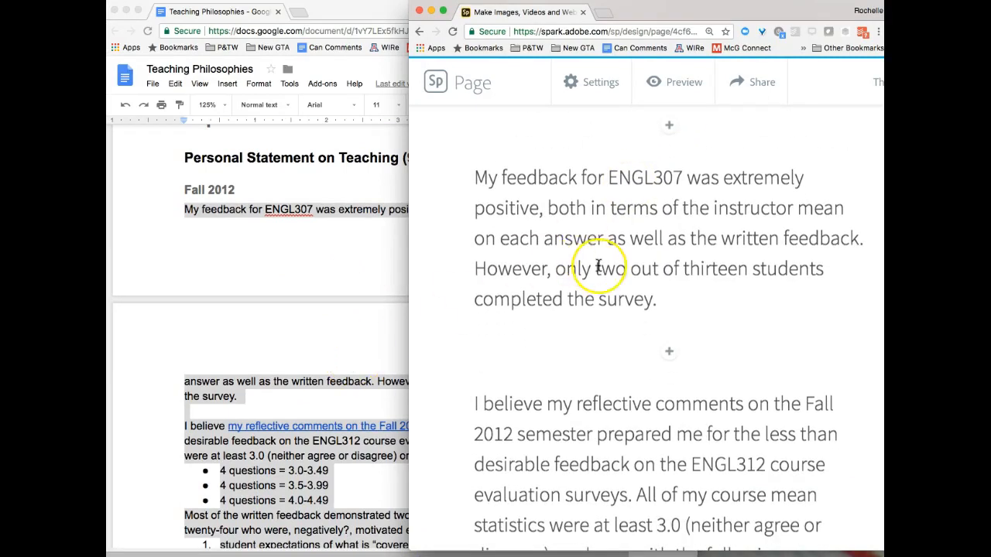
pyautogui.scroll(-5, 597, 270)
pyautogui.scroll(-5, 296, 418)
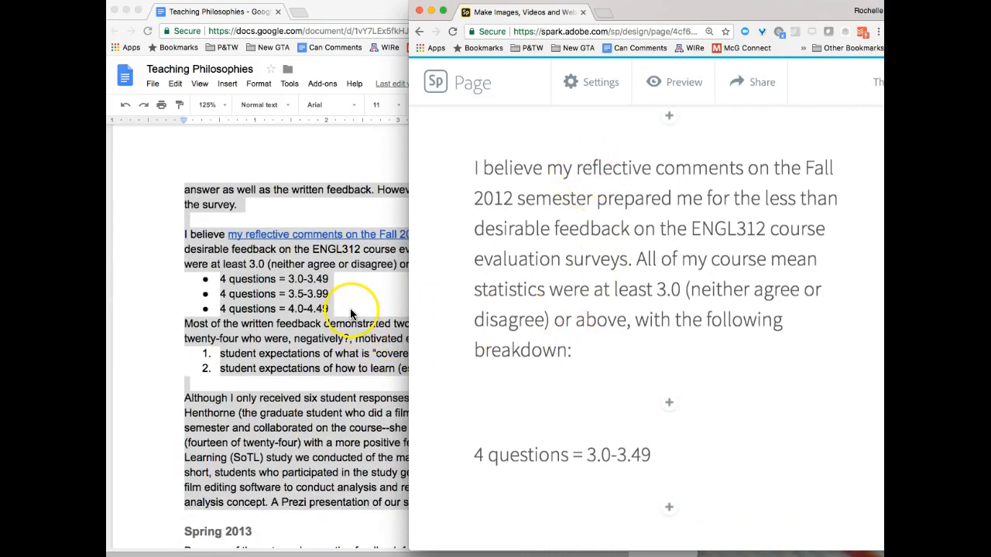
pyautogui.click(344, 296)
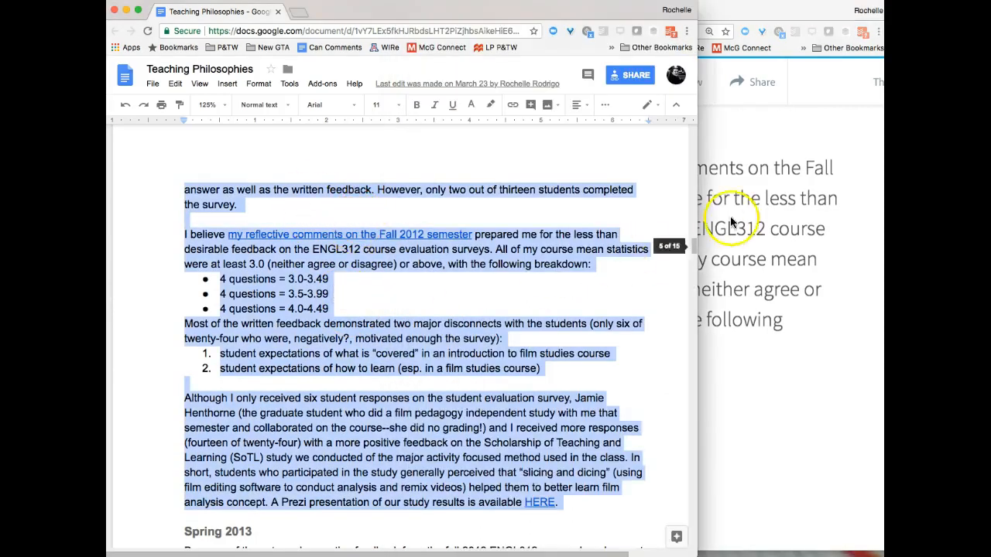
pyautogui.click(762, 213)
pyautogui.click(231, 355)
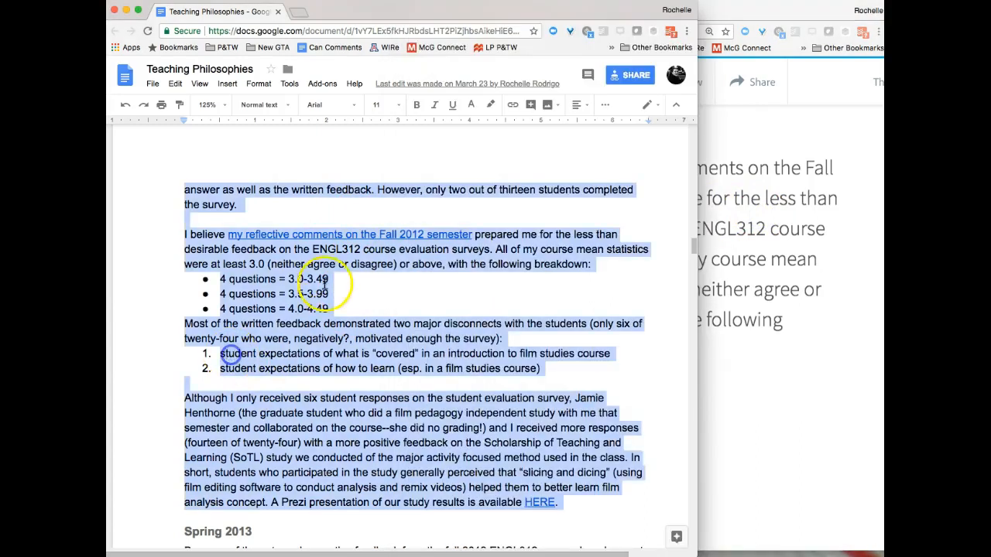
# Follow the document's "my reflective comments on the Fall 2012 semester" link, select the resulting web address, and return to the Fall 2012 passage
pyautogui.click(343, 239)
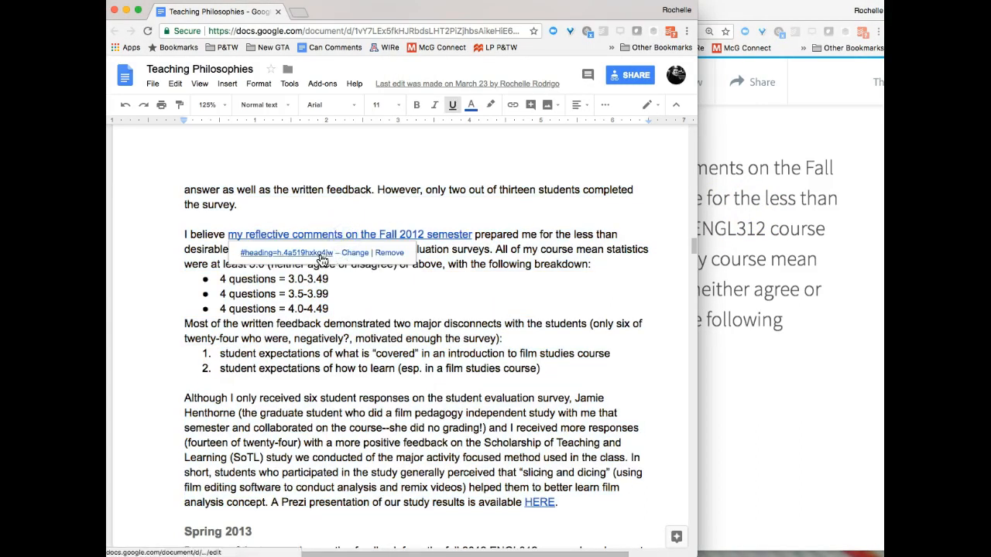
pyautogui.click(321, 251)
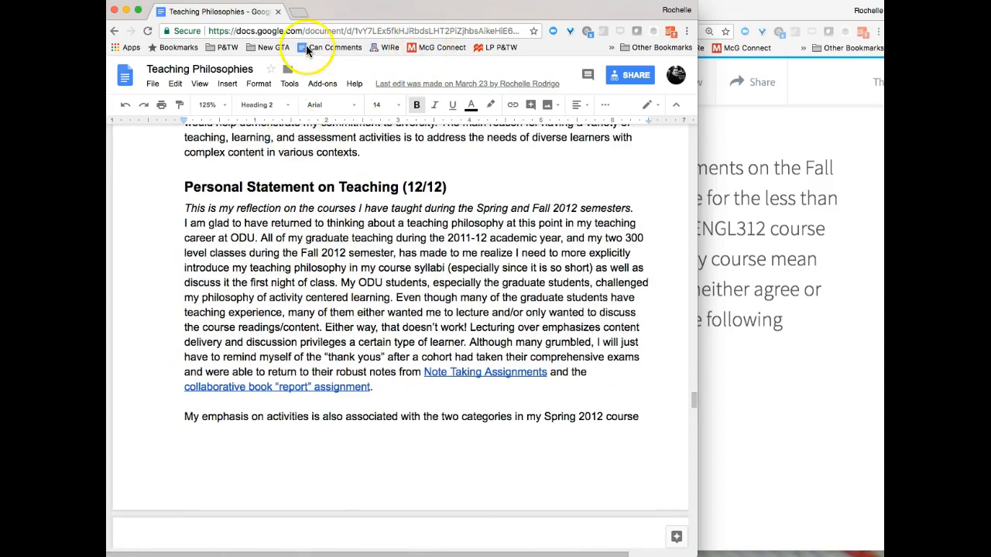
pyautogui.click(308, 31)
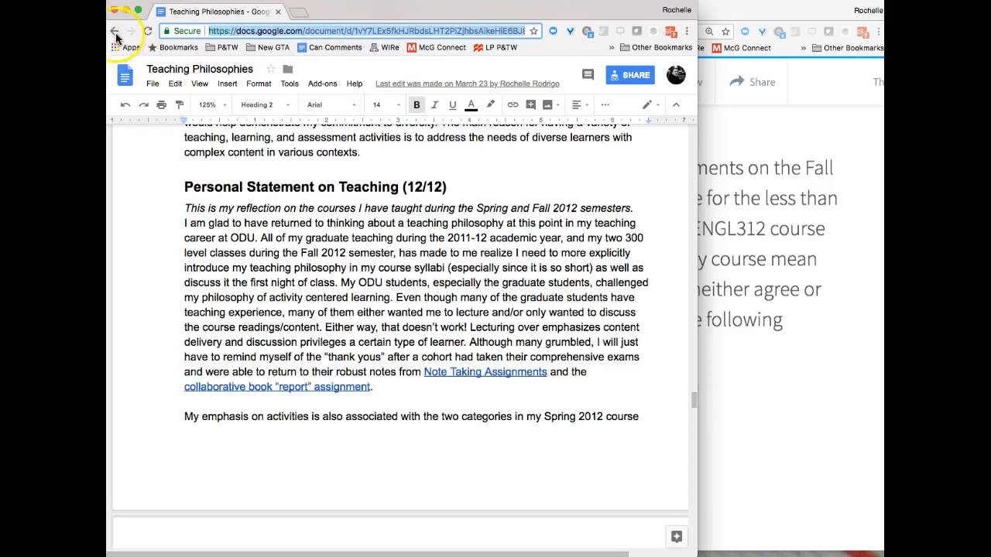
pyautogui.scroll(-20, 335, 223)
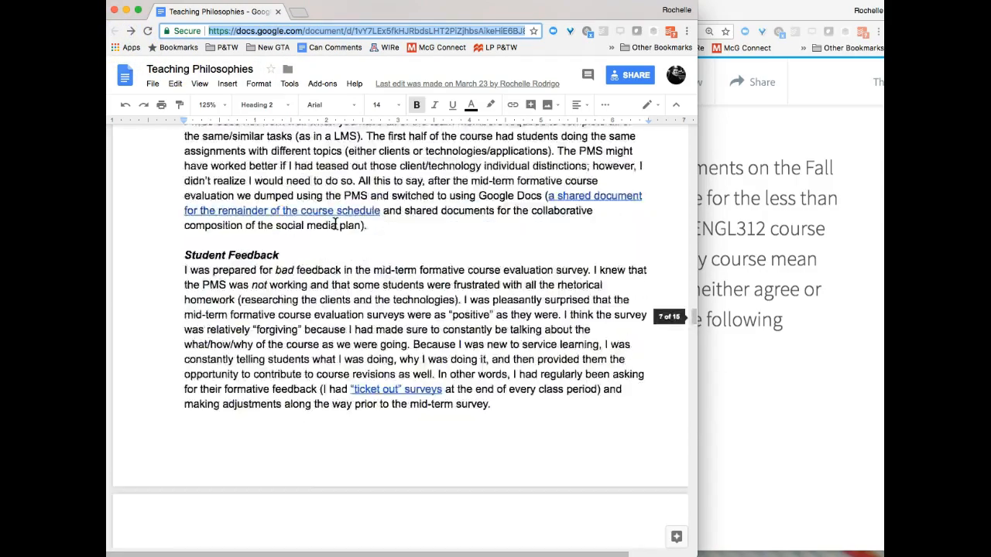
pyautogui.scroll(20, 335, 222)
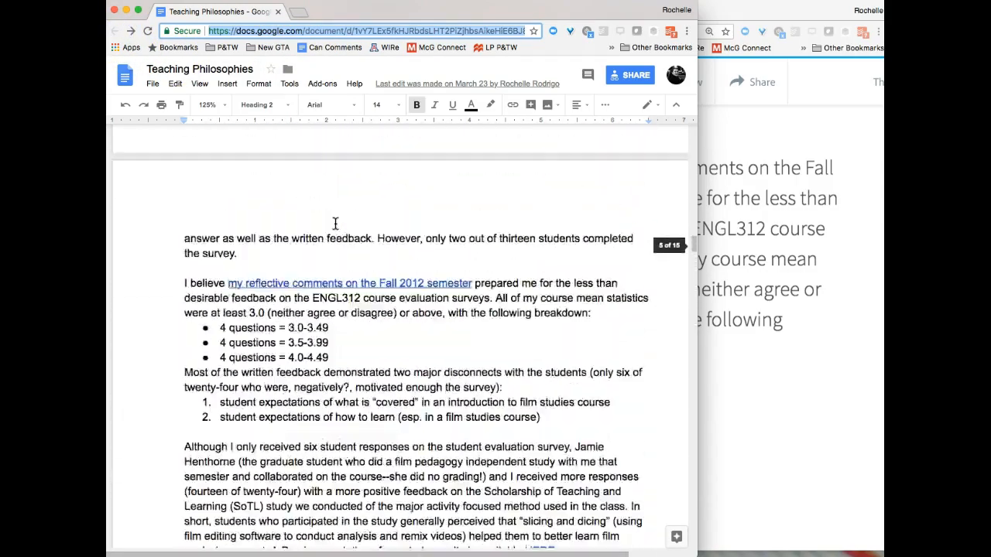
pyautogui.scroll(-5, 335, 223)
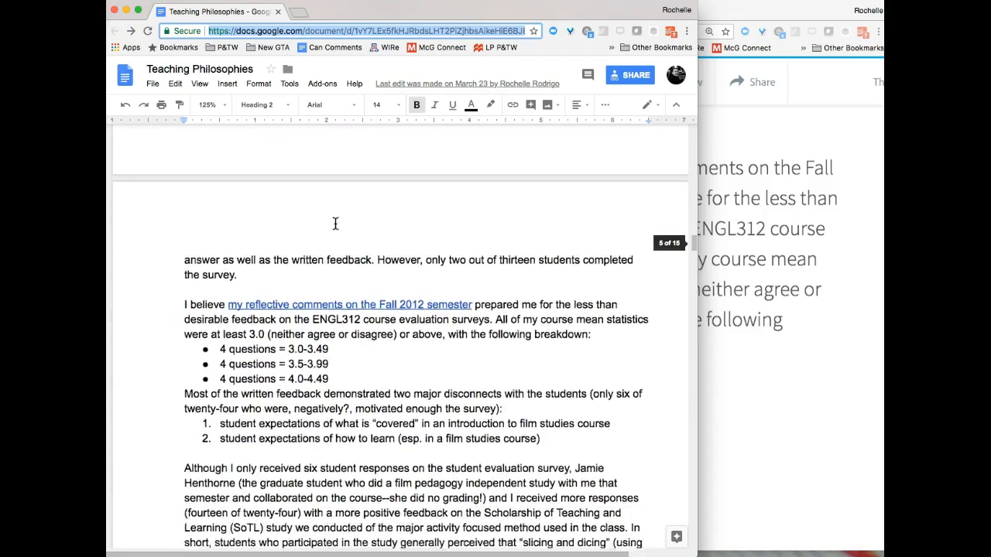
# Open google.com in a new browser tab, copy its web address, and clear the address field
pyautogui.click(300, 13)
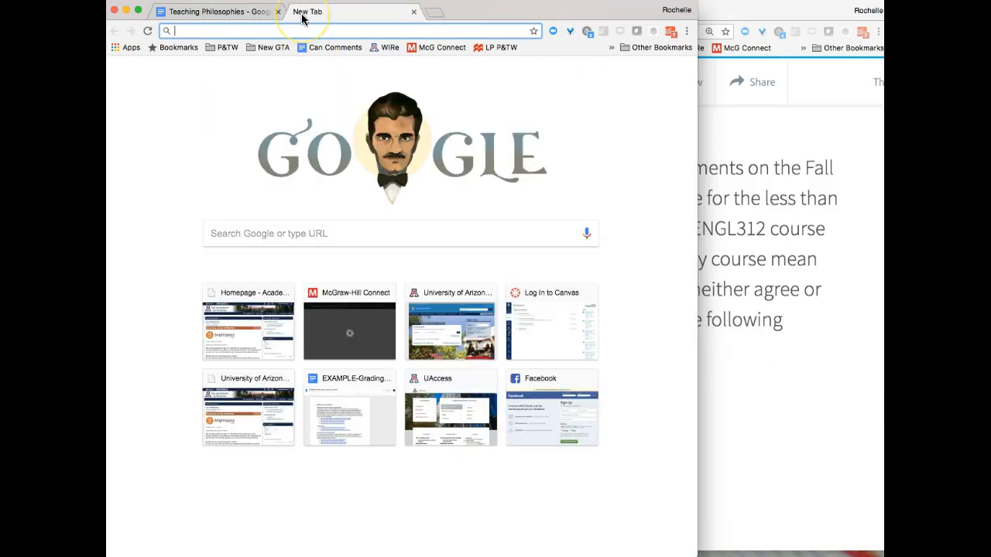
pyautogui.write('google')
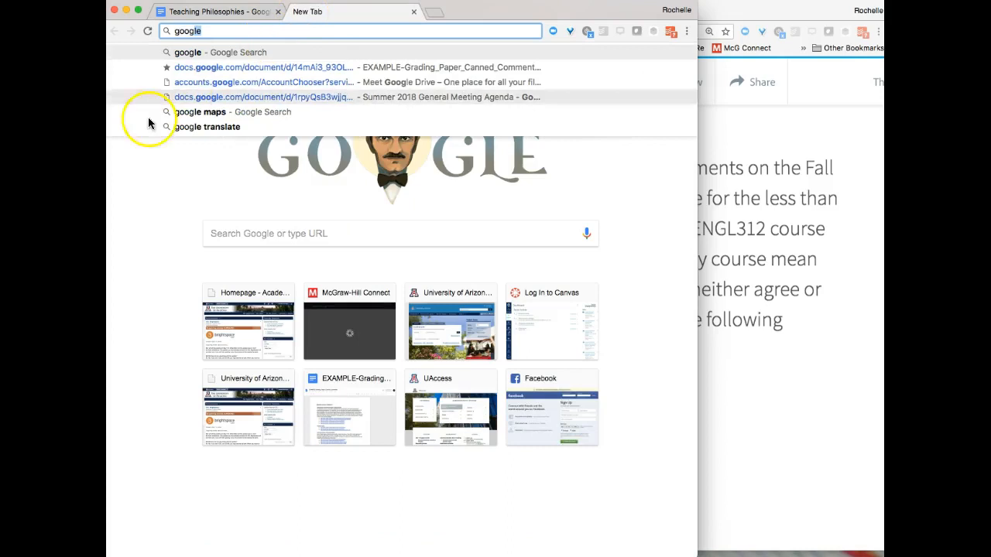
pyautogui.click(161, 240)
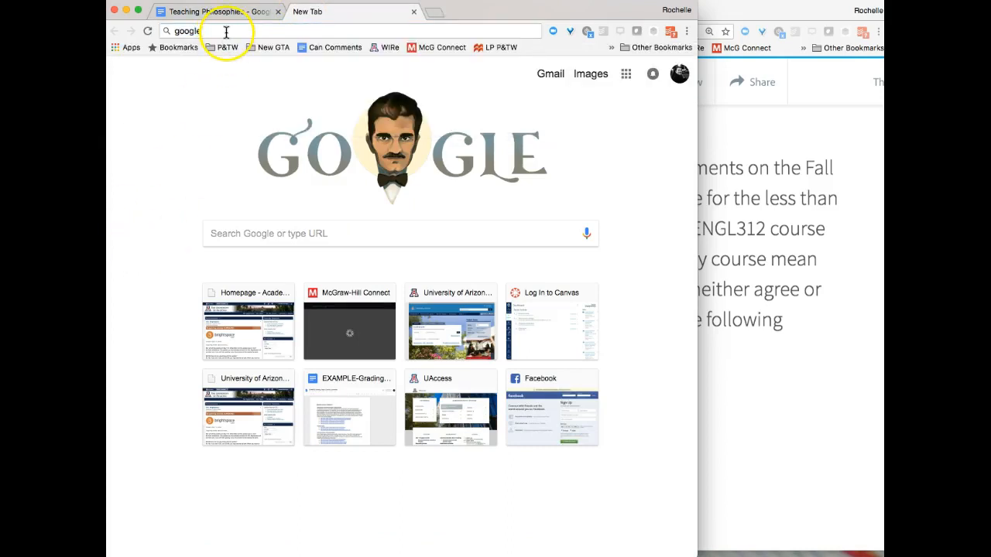
pyautogui.click(226, 32)
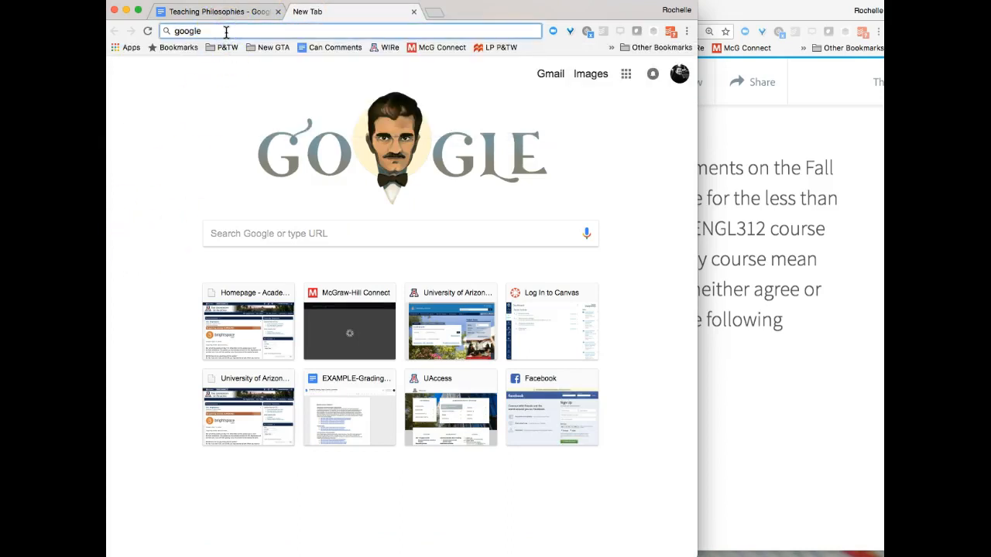
pyautogui.write('.com')
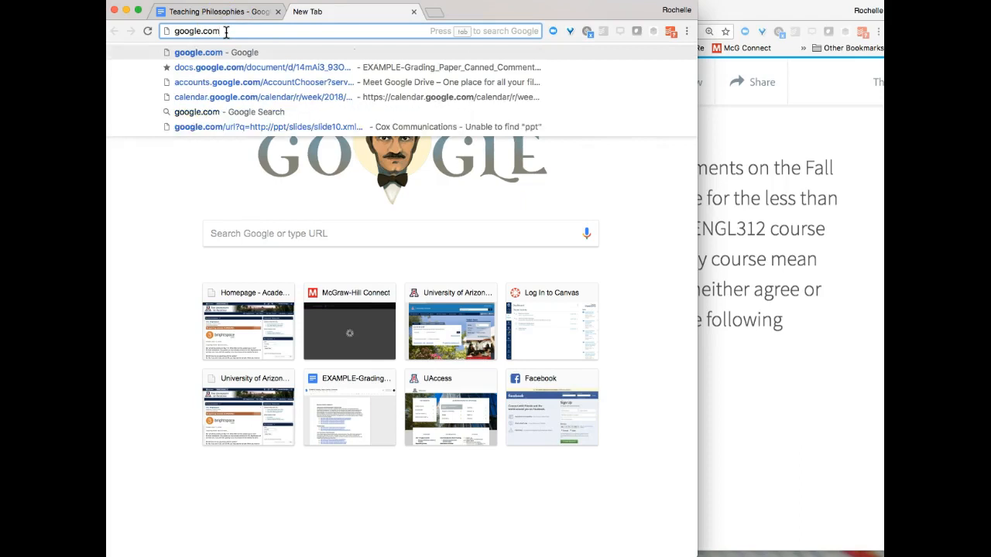
pyautogui.press('Return')
pyautogui.click(283, 31)
pyautogui.press('super+c')
pyautogui.press('BackSpace')
pyautogui.click(771, 211)
pyautogui.click(637, 216)
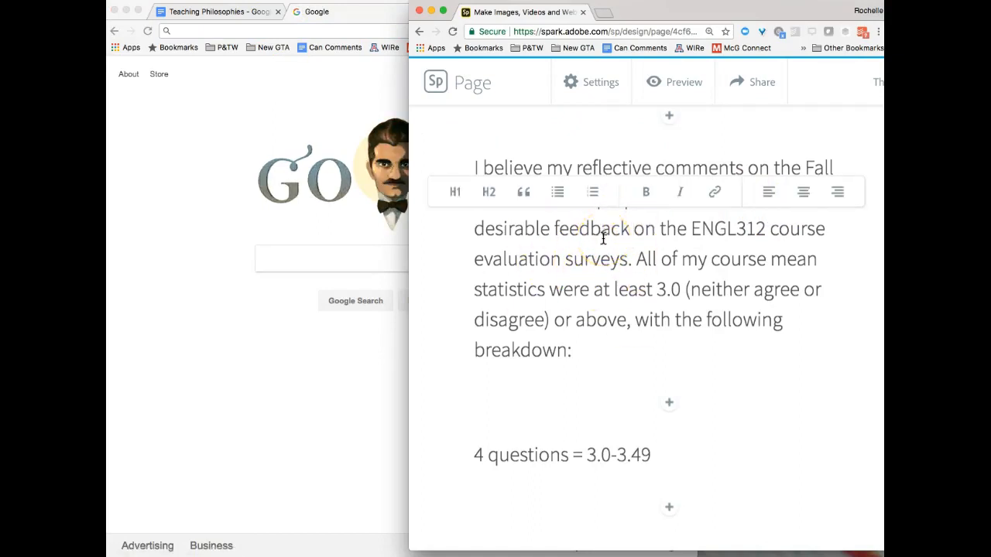
pyautogui.click(645, 253)
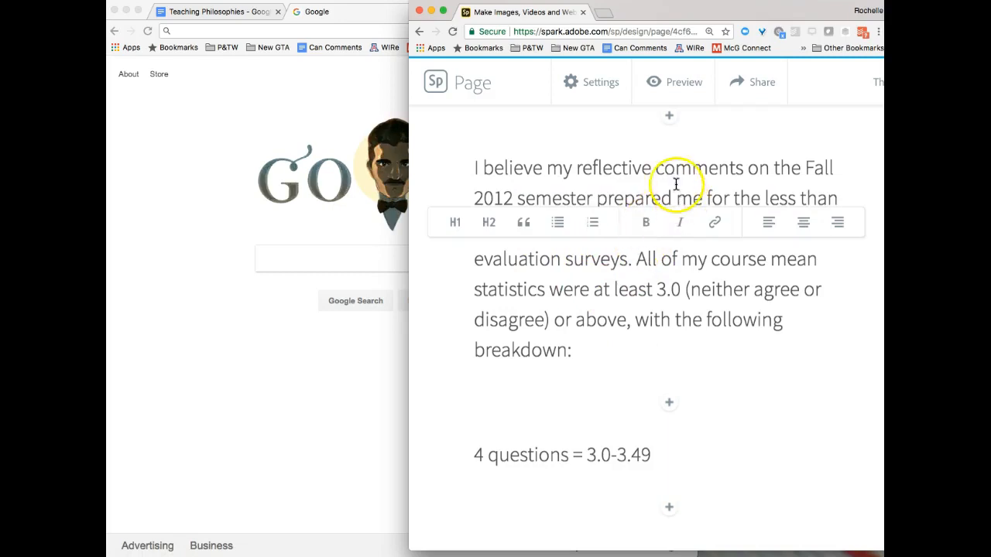
pyautogui.scroll(-1, 580, 182)
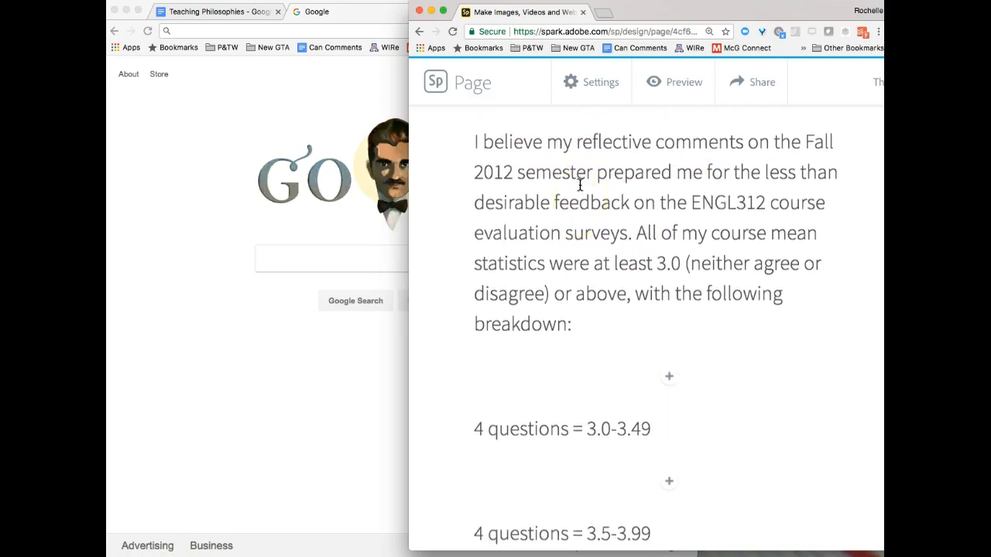
pyautogui.click(276, 157)
pyautogui.click(227, 11)
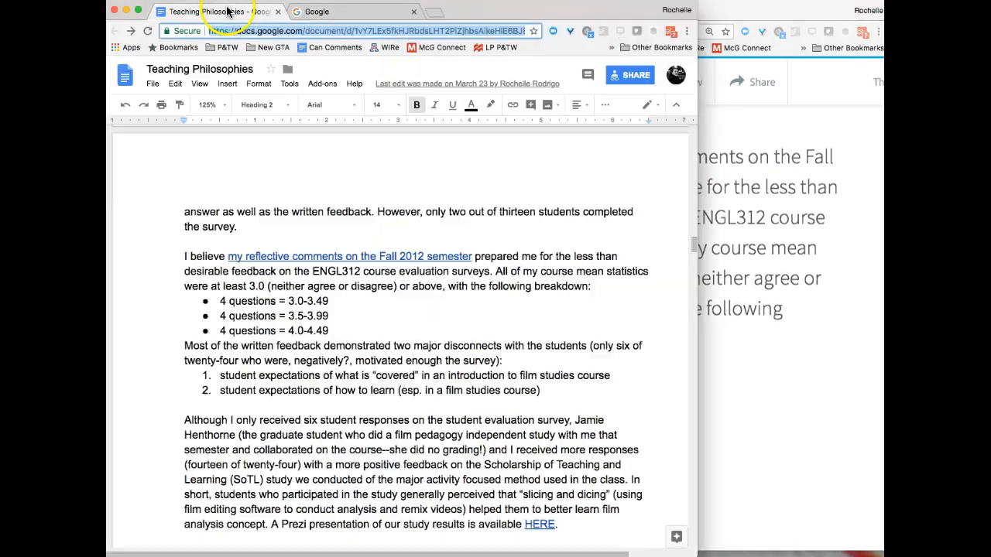
pyautogui.click(749, 254)
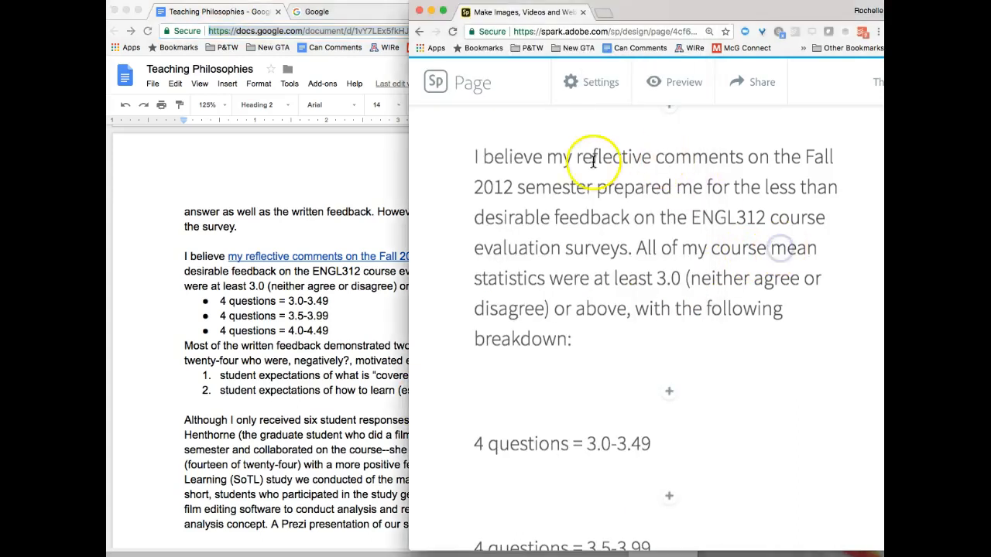
pyautogui.moveTo(546, 158); pyautogui.dragTo(591, 182)
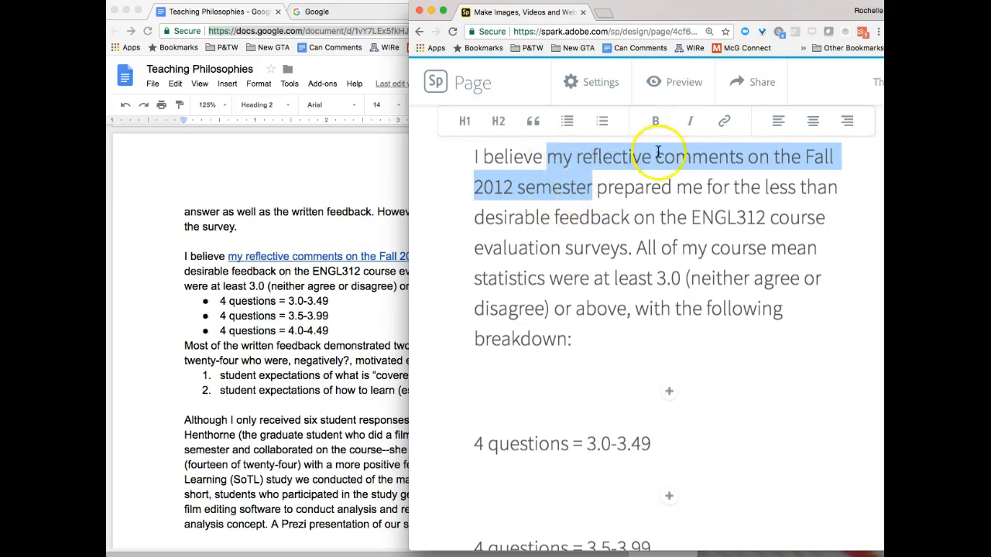
pyautogui.click(725, 123)
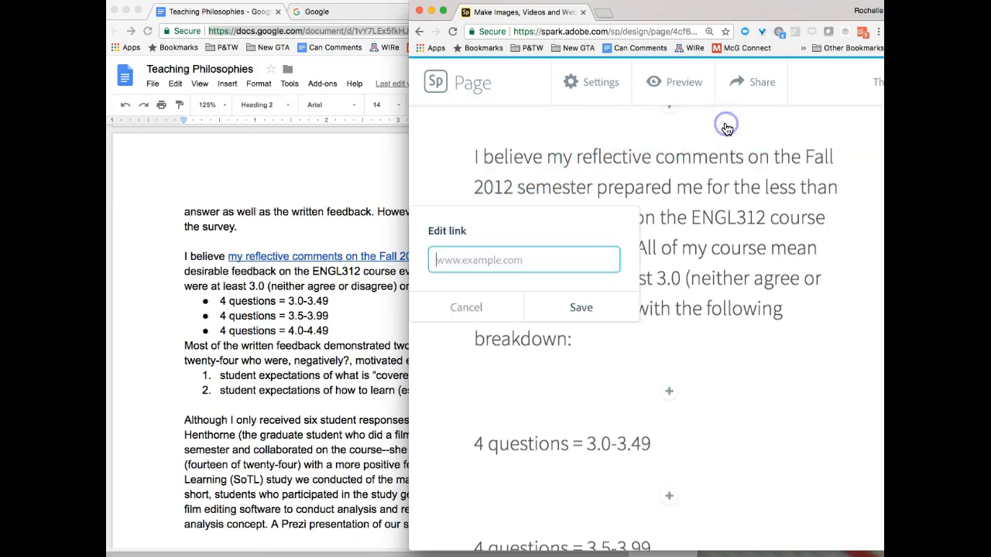
pyautogui.press('super+v')
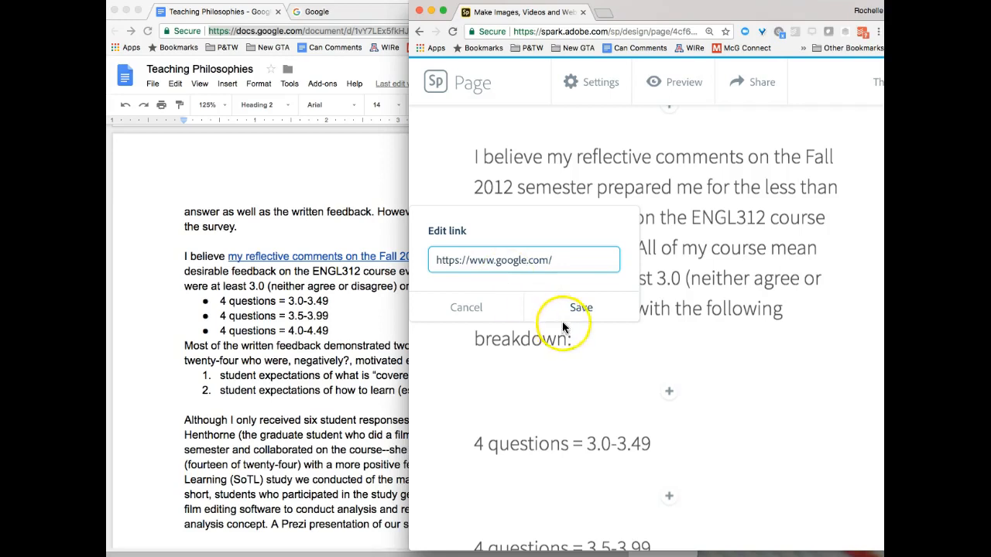
pyautogui.click(581, 308)
pyautogui.click(632, 224)
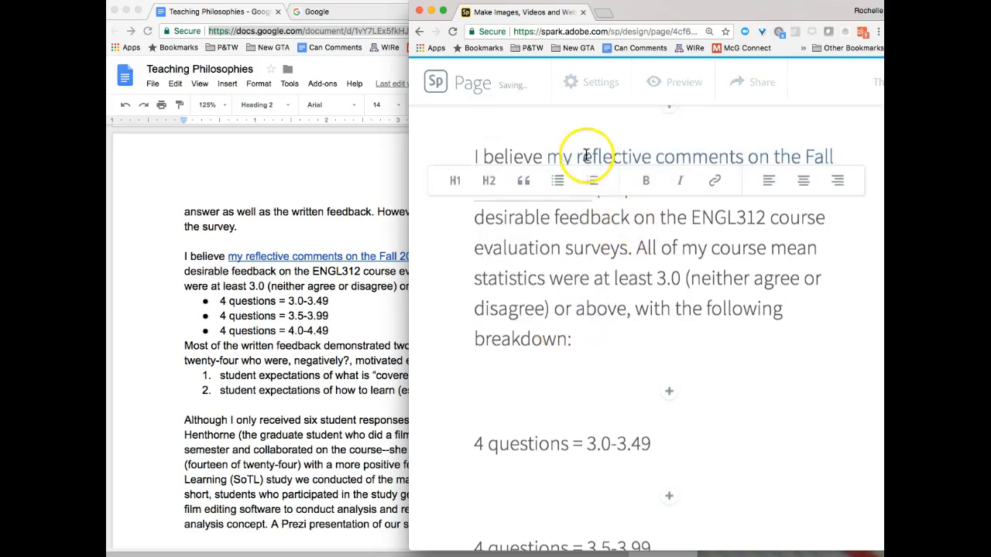
# Check the document's bulleted breakdown and format the Spark paragraph "4 questions = 3.0-3.49" as a bulleted list
pyautogui.click(299, 343)
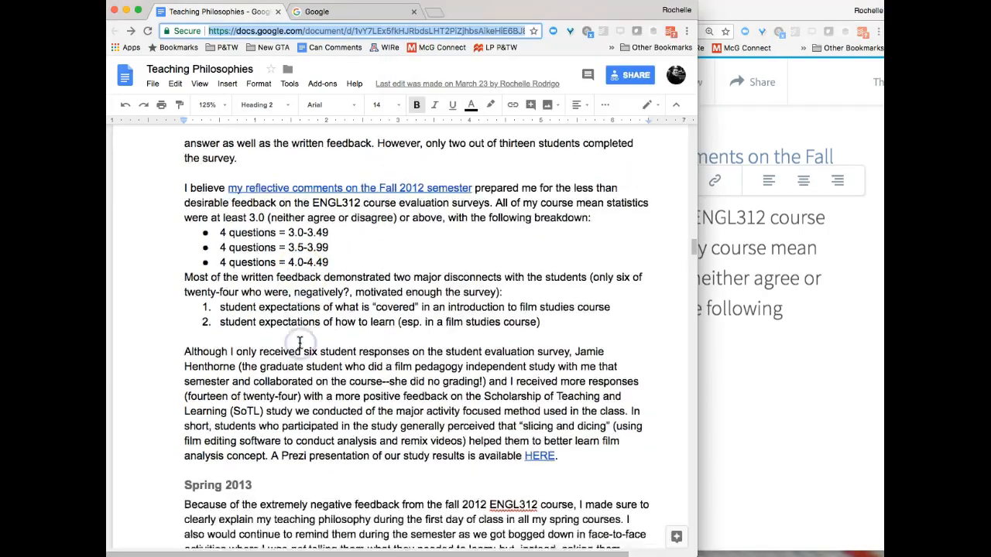
pyautogui.scroll(-3, 294, 341)
pyautogui.click(245, 203)
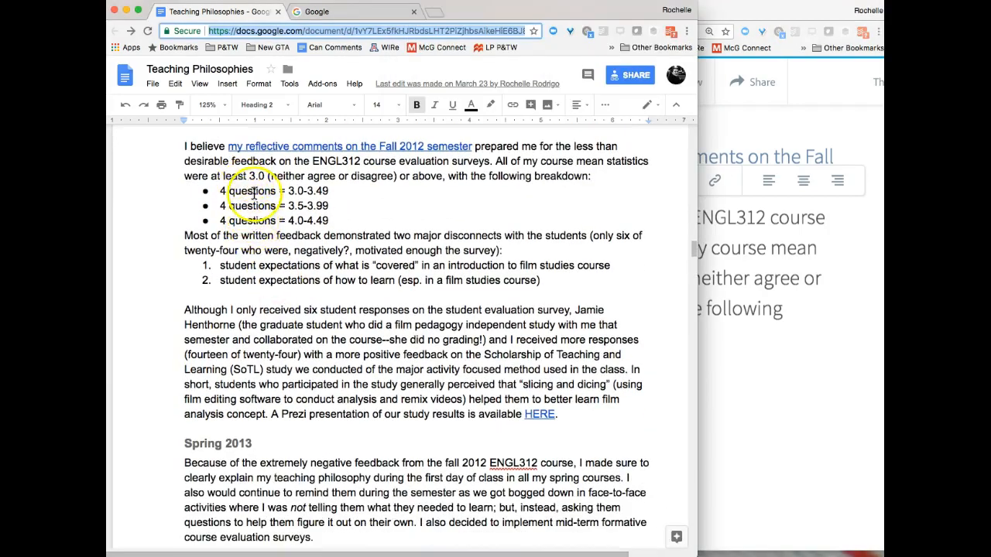
pyautogui.click(761, 252)
pyautogui.scroll(-5, 556, 336)
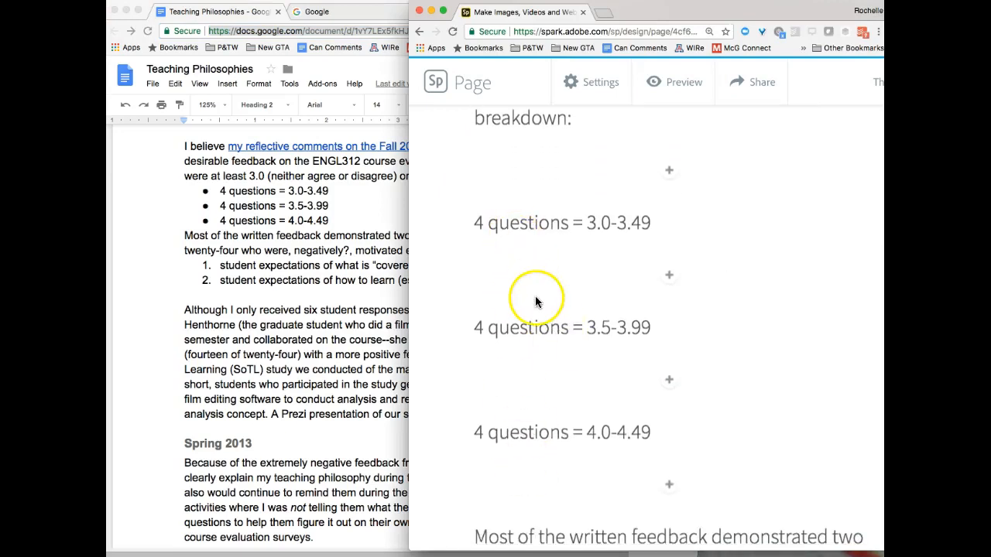
pyautogui.click(650, 226)
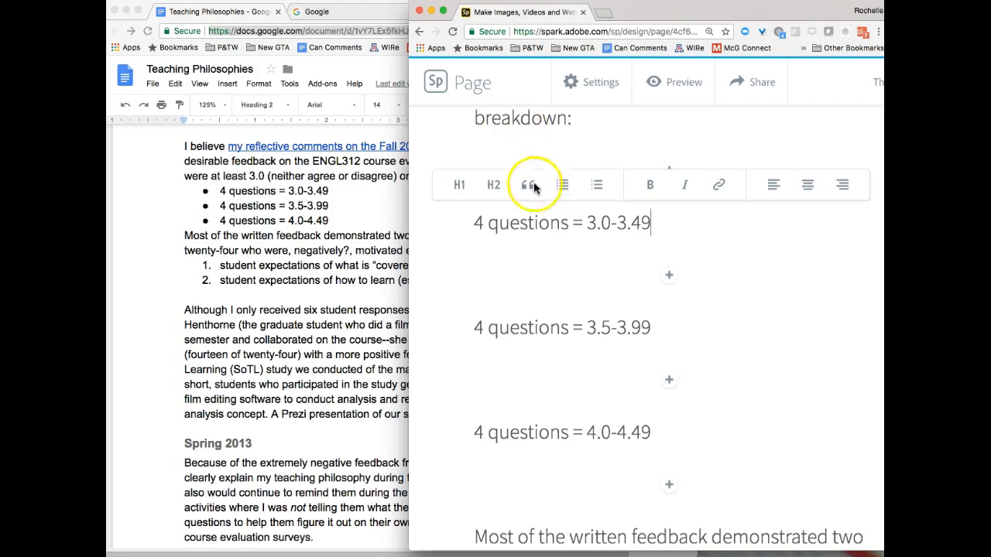
pyautogui.click(564, 195)
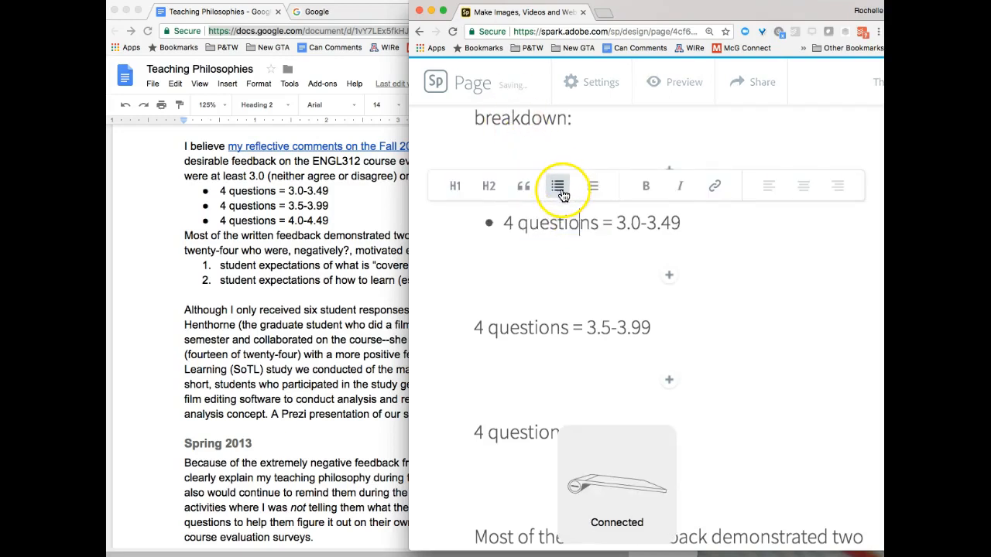
# Move the separate "4 questions = 3.5-3.99" paragraph into the bulleted list as its second item
pyautogui.click(660, 329)
pyautogui.moveTo(660, 329); pyautogui.dragTo(479, 331)
pyautogui.press('super+c')
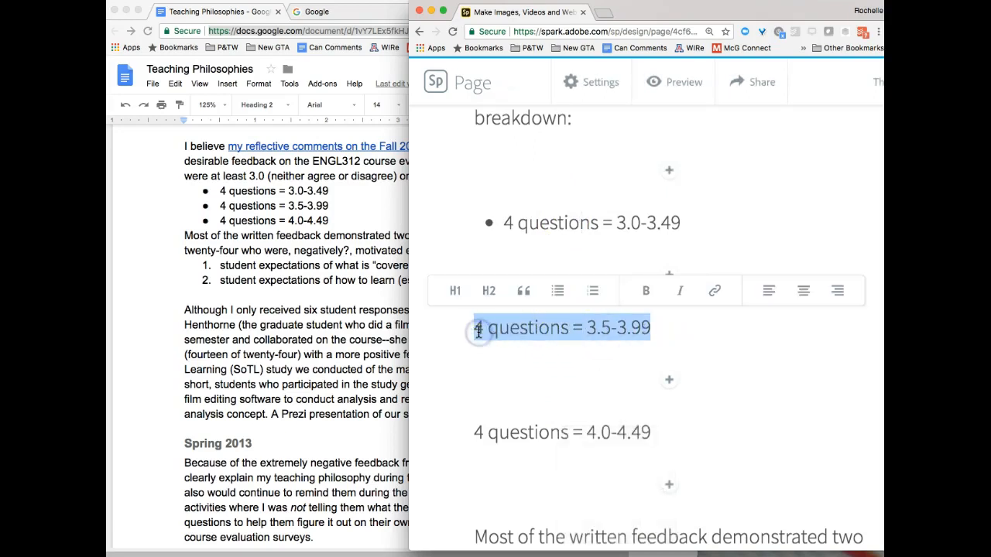
pyautogui.press('BackSpace')
pyautogui.press('BackSpace')
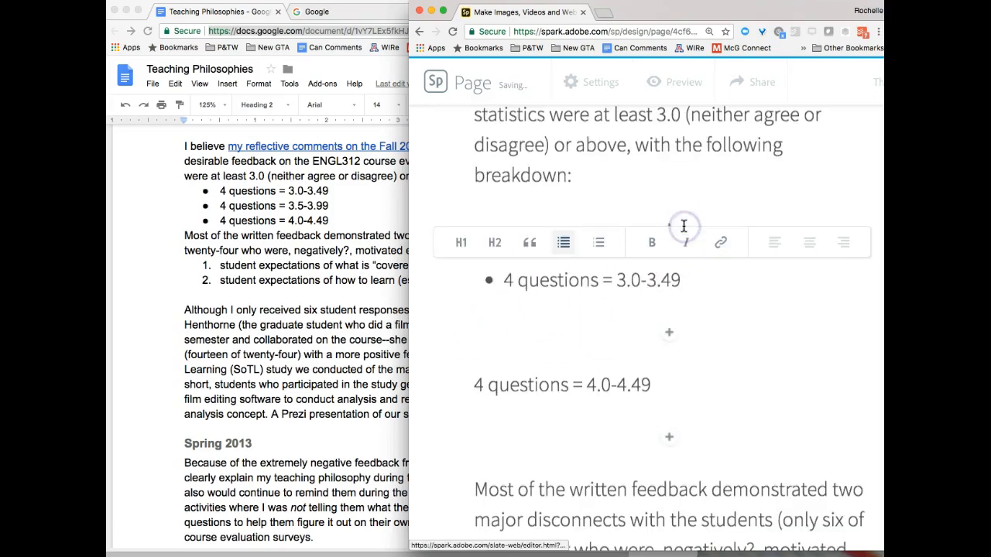
pyautogui.press('Return')
pyautogui.press('super+v')
pyautogui.click(546, 387)
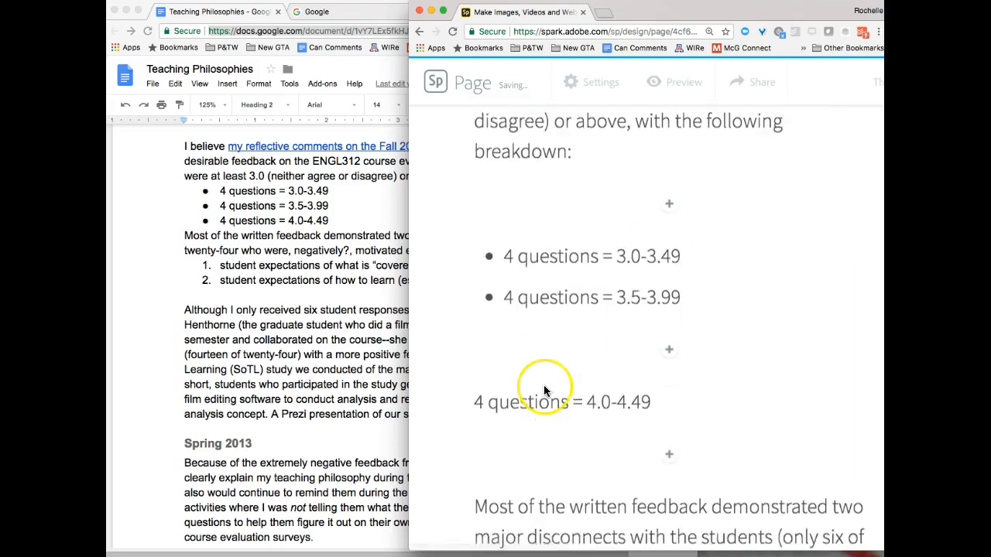
# Move the separate "4 questions = 4.0-4.49" paragraph into the bulleted list as its third item
pyautogui.click(684, 305)
pyautogui.moveTo(654, 311); pyautogui.dragTo(467, 312)
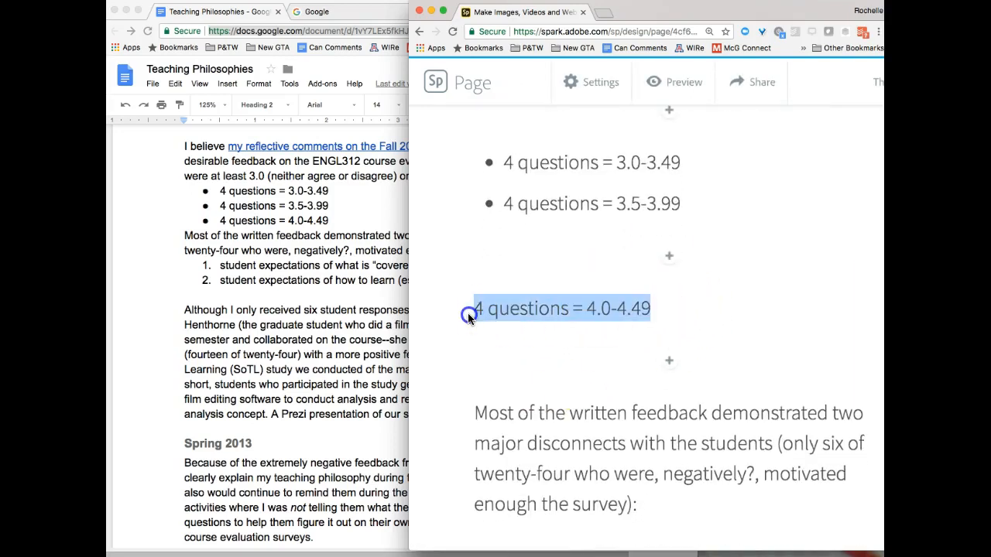
pyautogui.press('super+x')
pyautogui.click(680, 203)
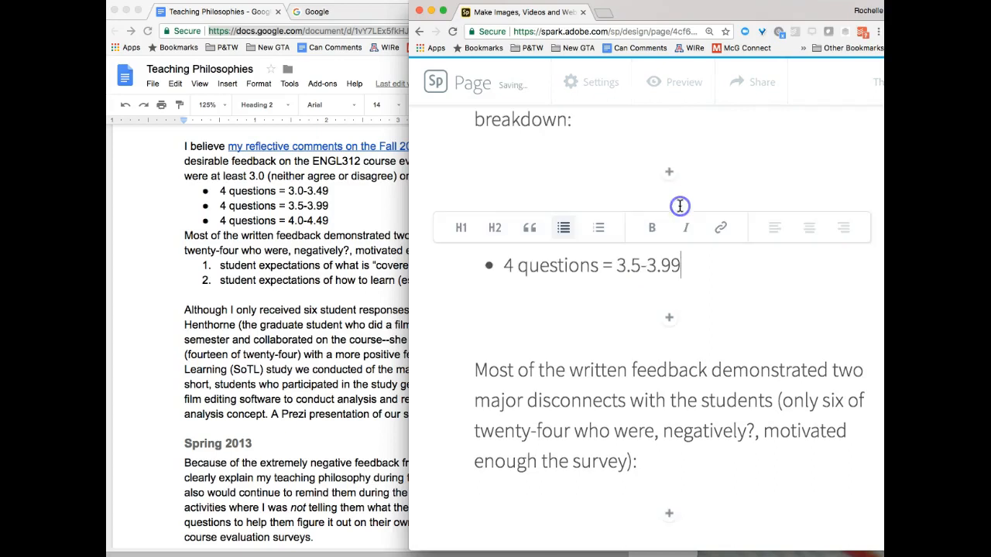
pyautogui.press('Return')
pyautogui.press('super+v')
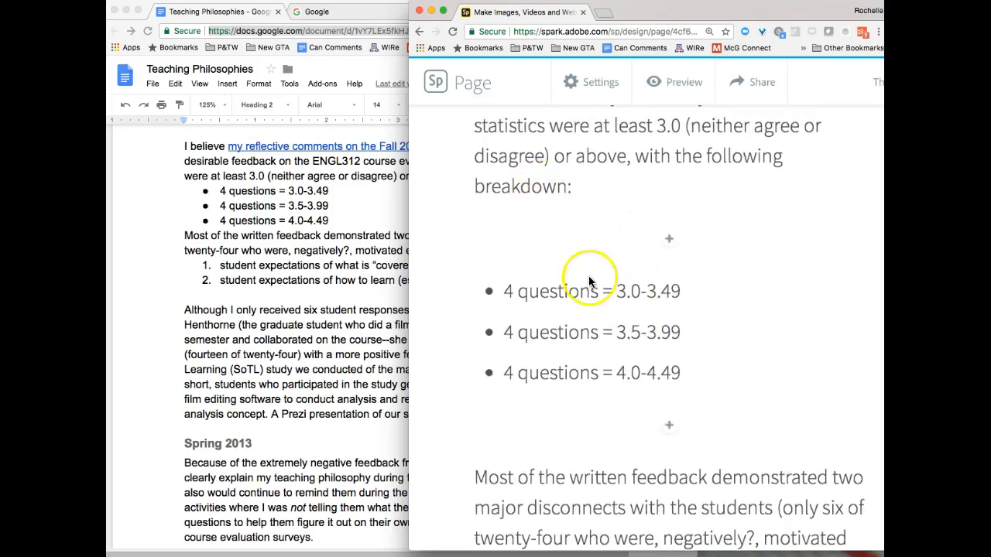
# Check the document's numbered list and format Spark's "student expectations of what is 'covered' in an introduction to film studies course" as a numbered list
pyautogui.scroll(-5, 588, 275)
pyautogui.scroll(-3, 306, 298)
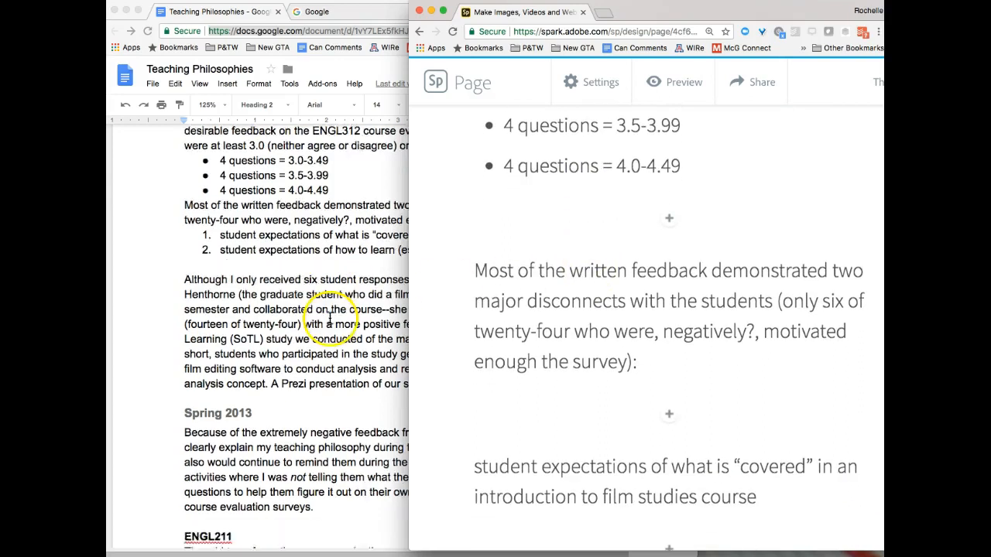
pyautogui.click(267, 218)
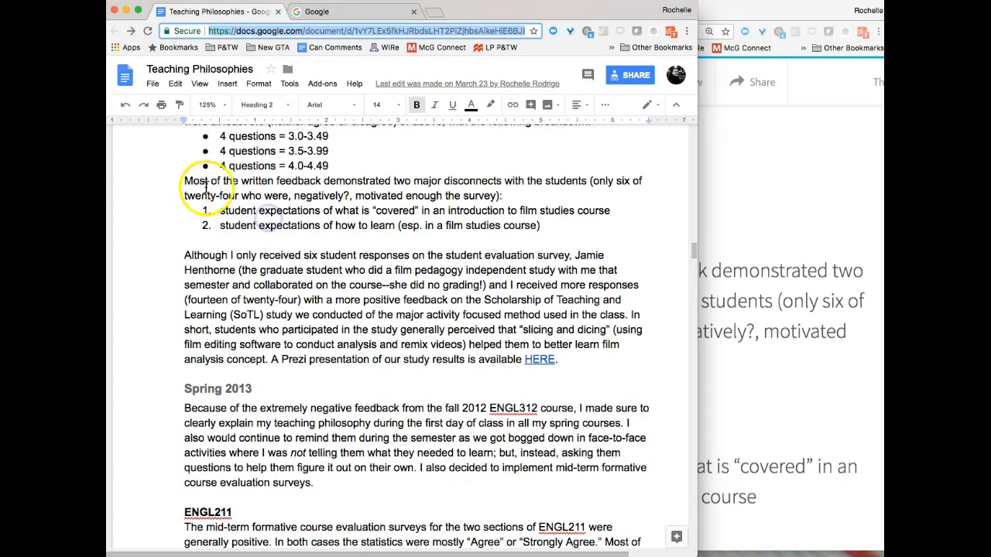
pyautogui.moveTo(185, 183); pyautogui.dragTo(563, 196)
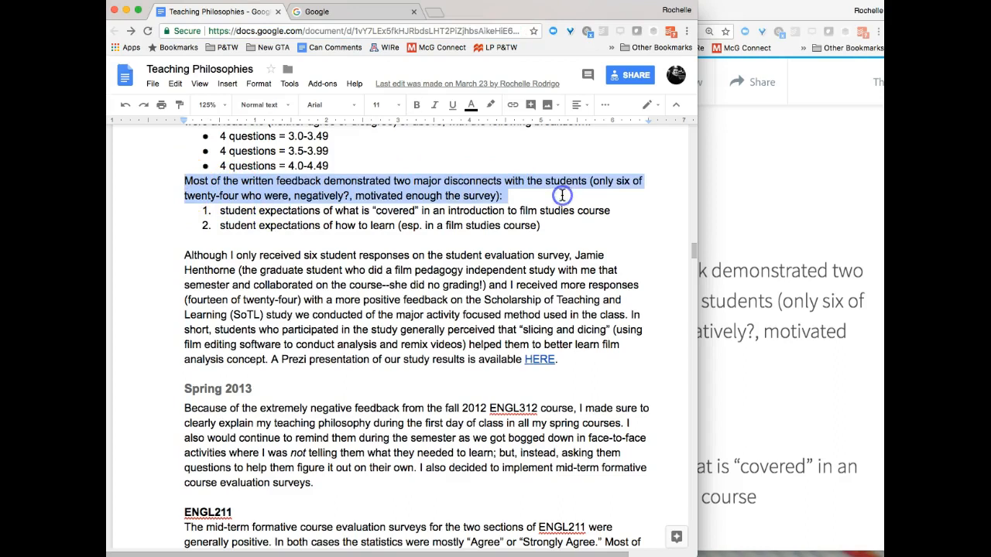
pyautogui.click(743, 296)
pyautogui.scroll(-5, 670, 336)
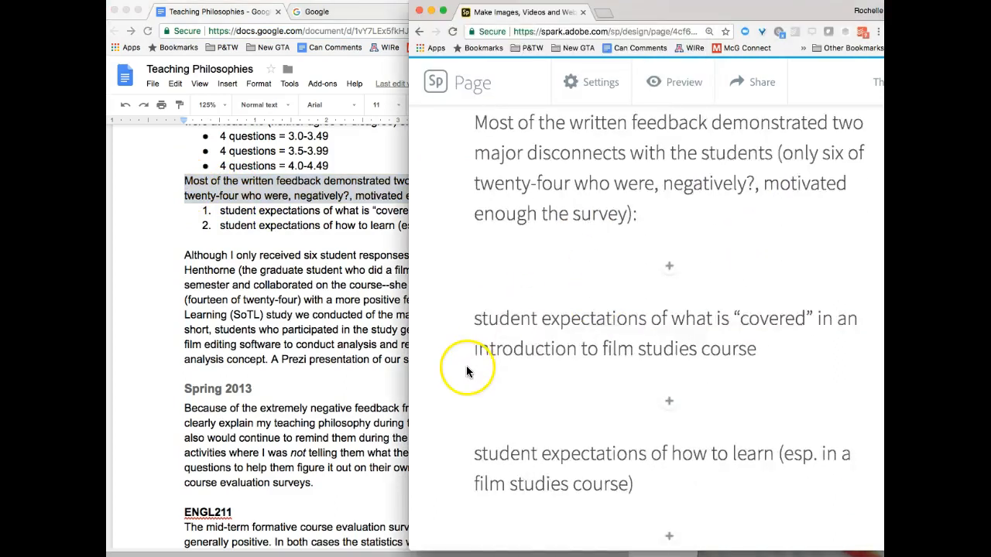
pyautogui.click(550, 293)
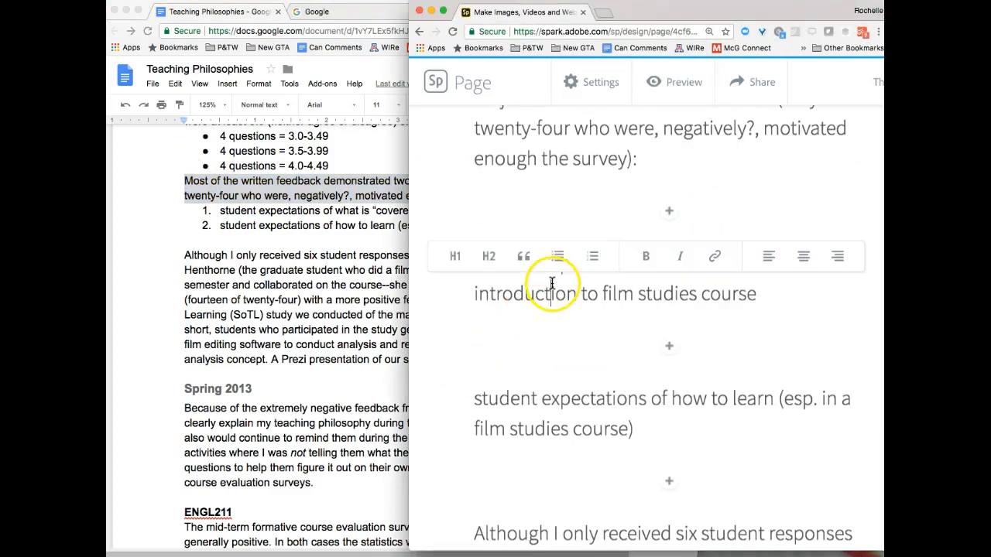
pyautogui.click(592, 260)
# Move "student expectations of how to learn (esp. in a film studies course)" into the numbered list as its second item
pyautogui.click(539, 298)
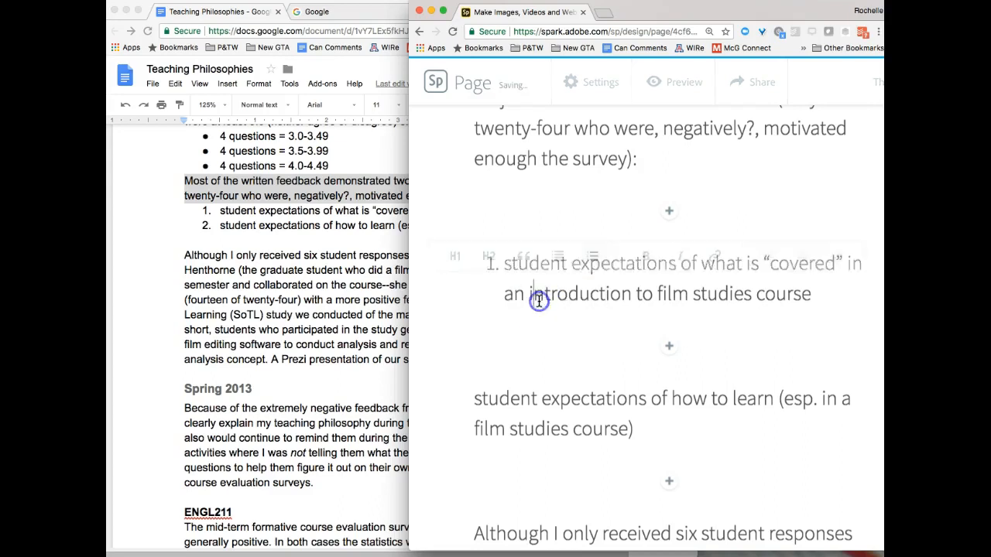
pyautogui.moveTo(474, 398); pyautogui.dragTo(665, 432)
pyautogui.press('BackSpace')
pyautogui.press('BackSpace')
pyautogui.scroll(2, 819, 310)
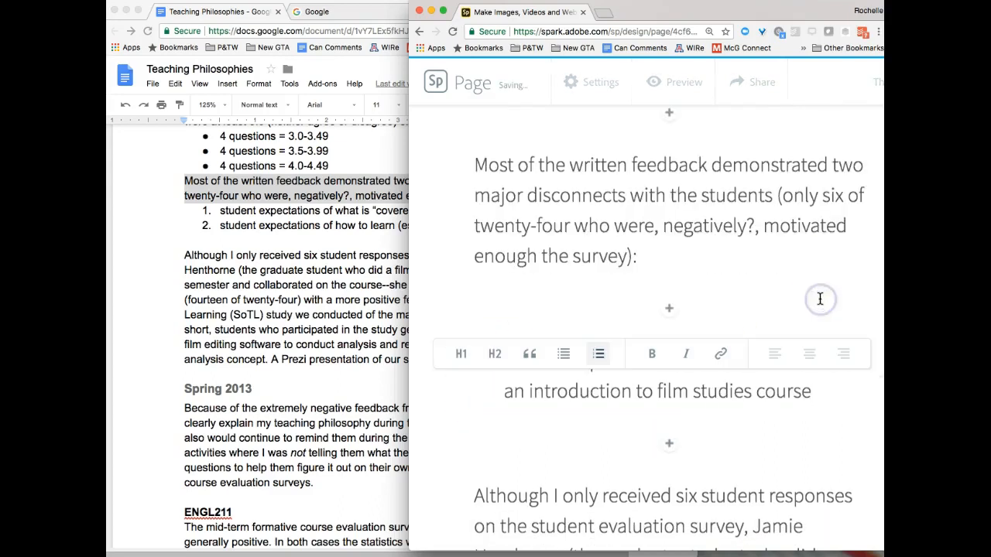
pyautogui.press('Return')
pyautogui.hotkey('ctrl', 'v')
# Open the Prezi presentation through the document's "HERE" link and cut its web address from the address field
pyautogui.scroll(-10, 477, 394)
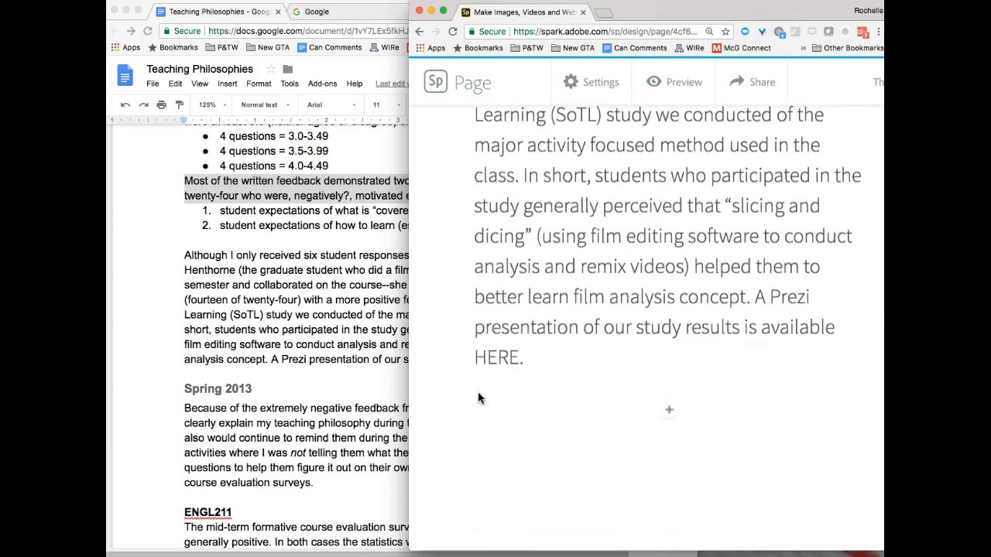
pyautogui.click(337, 283)
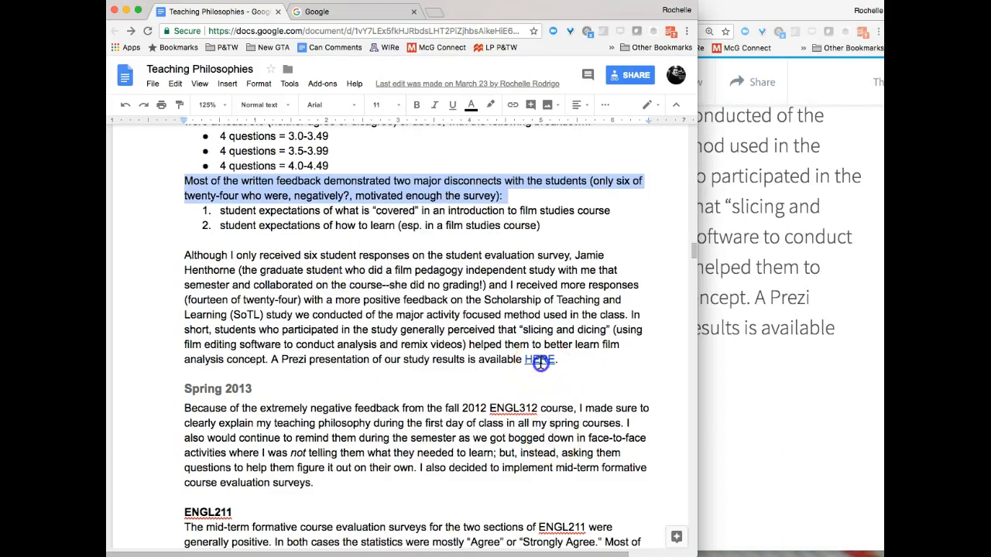
pyautogui.click(540, 362)
pyautogui.click(529, 379)
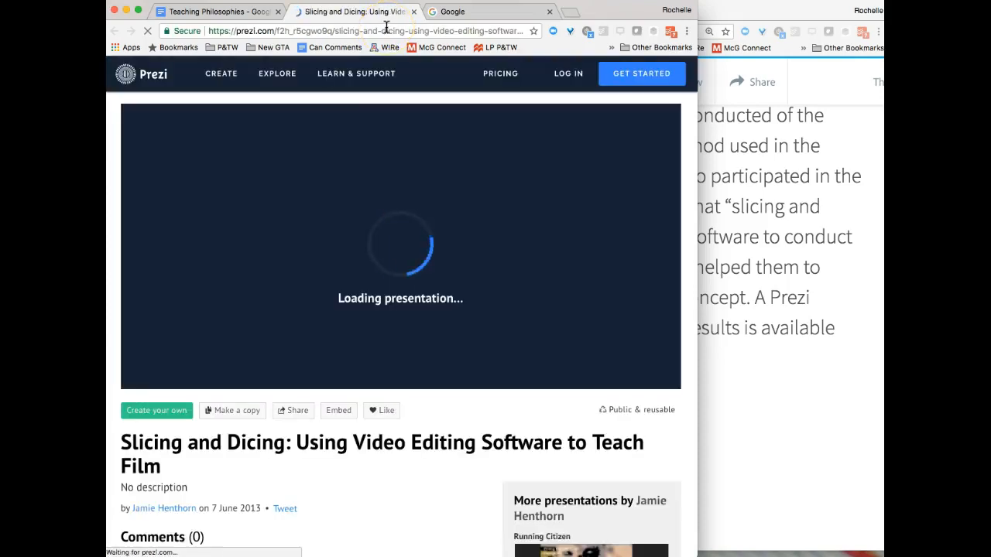
pyautogui.click(386, 30)
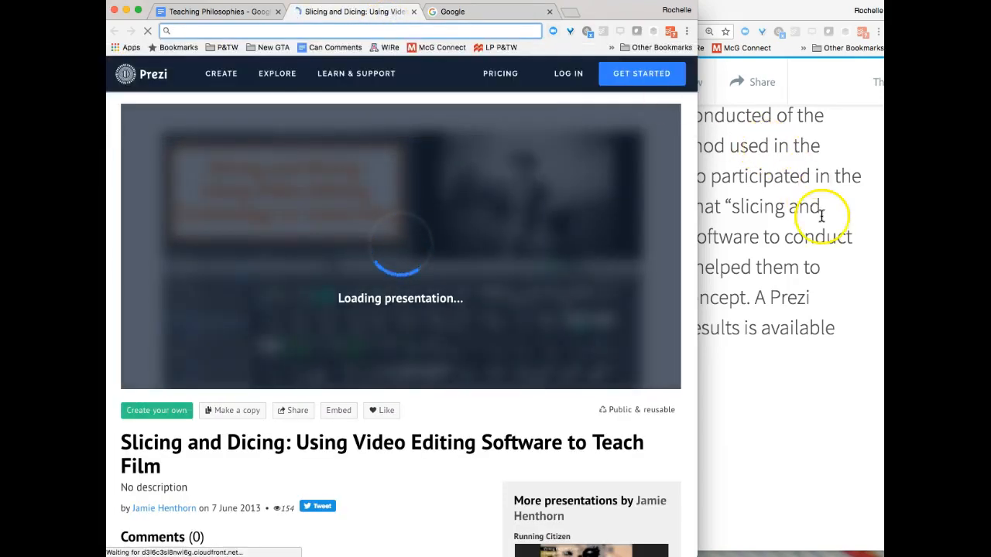
# Link the word "HERE" at the end of the Spark paragraph about the study results to the Prezi presentation's address
pyautogui.click(822, 217)
pyautogui.doubleClick(495, 359)
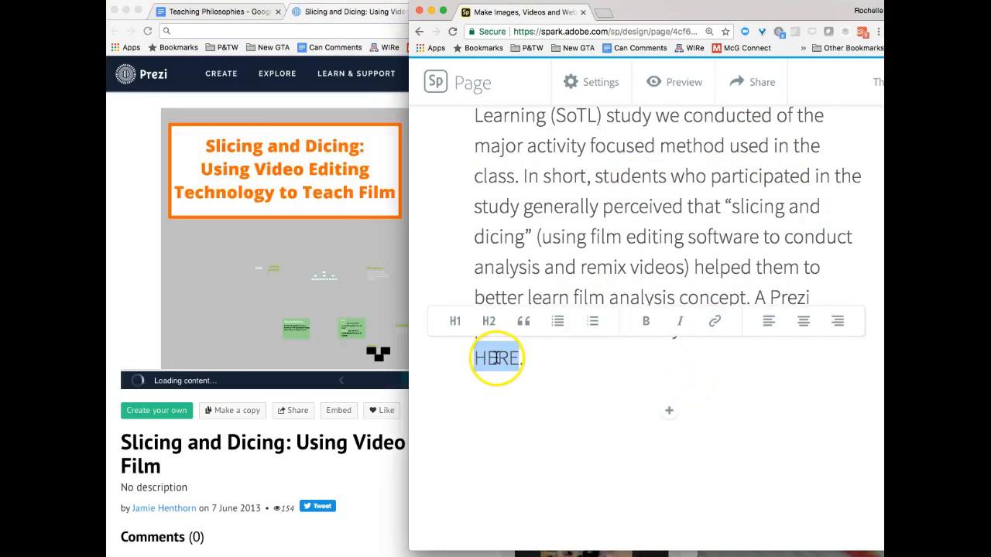
pyautogui.click(712, 324)
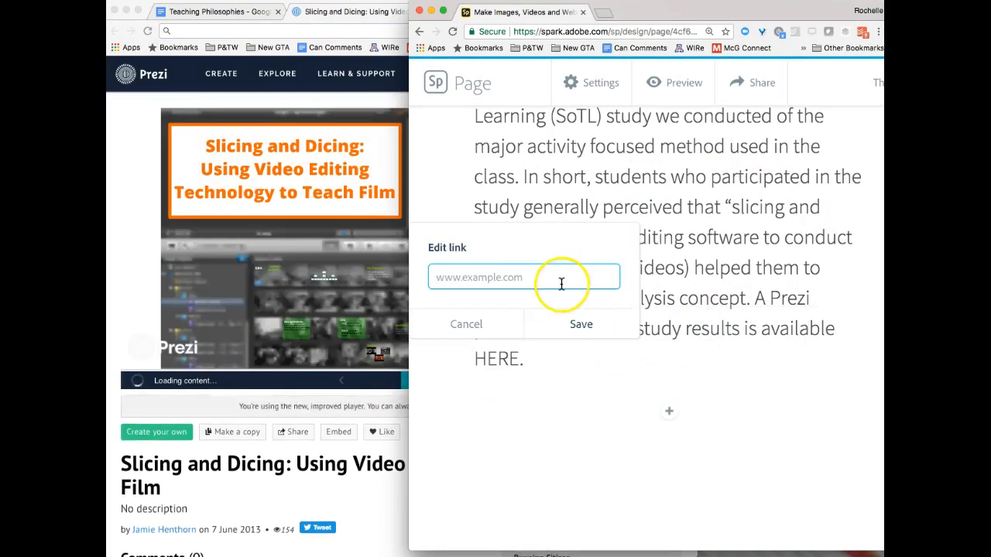
pyautogui.press('super+v')
pyautogui.click(582, 325)
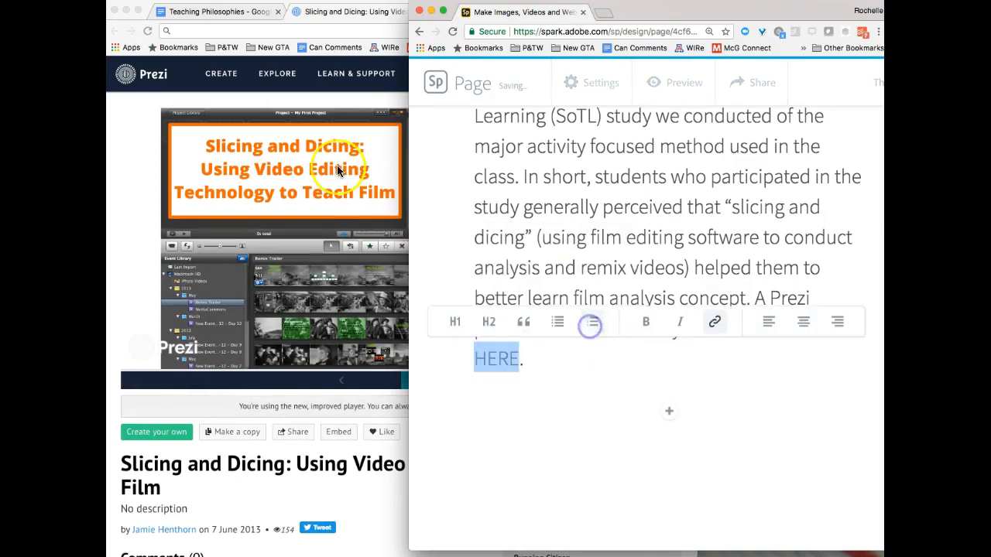
# Return to the document's browser window and close the Prezi presentation tab
pyautogui.click(379, 101)
pyautogui.hotkey('ctrl', 't')
pyautogui.click(414, 12)
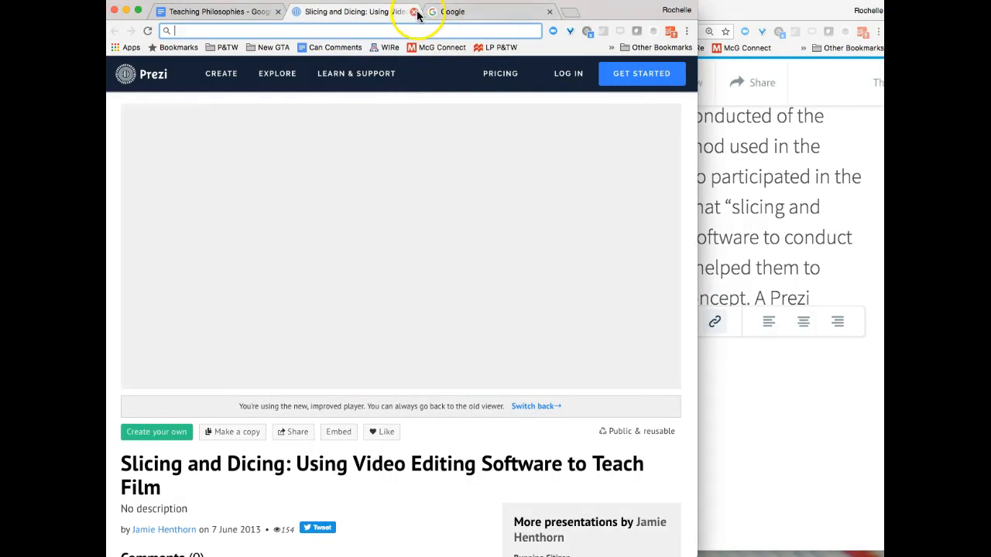
# Compare the Google Docs text with the Spark page's lists and paragraphs, going back up to the Table of Contents
pyautogui.scroll(3, 352, 271)
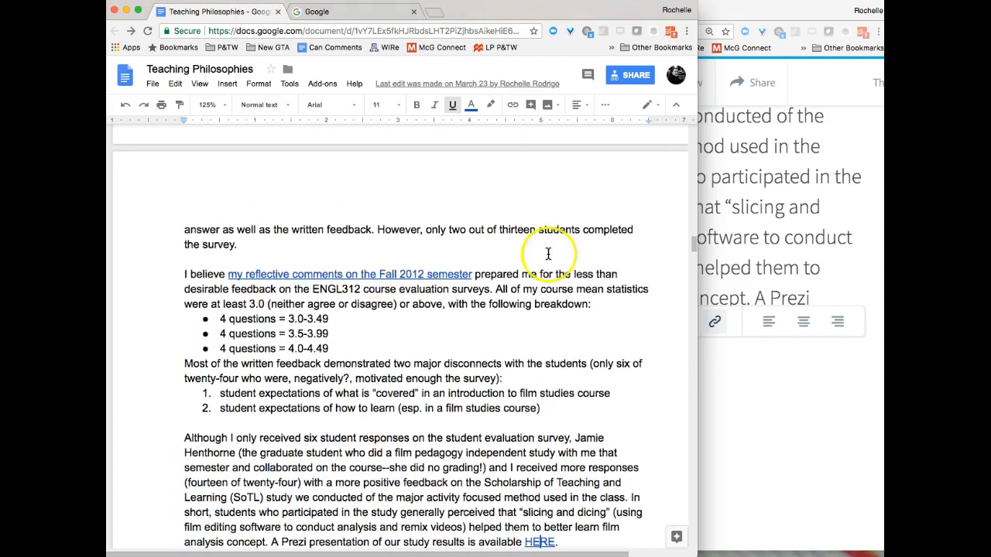
pyautogui.click(775, 230)
pyautogui.scroll(5, 225, 356)
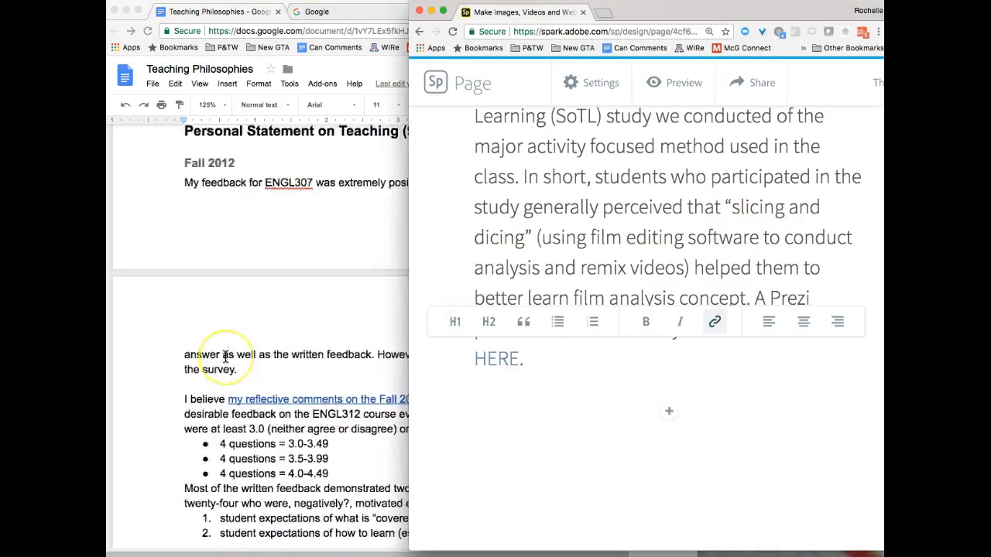
pyautogui.scroll(-2, 225, 356)
pyautogui.scroll(-2, 225, 356)
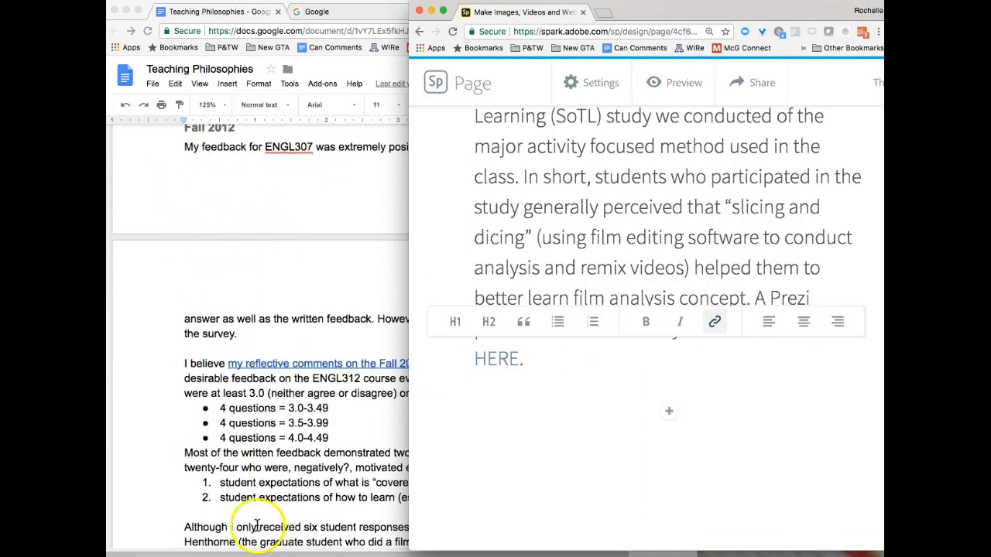
pyautogui.scroll(10, 600, 216)
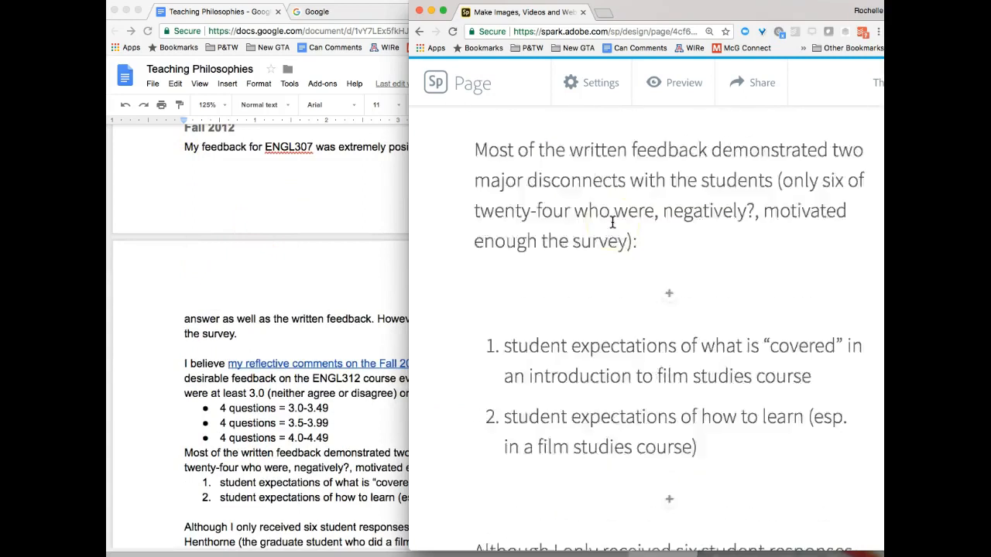
pyautogui.scroll(10, 612, 222)
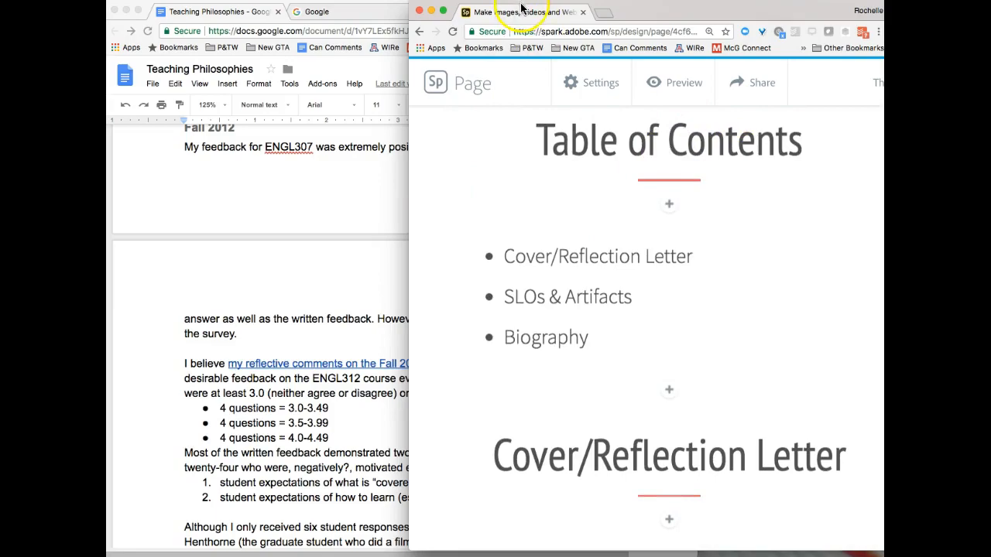
# Move the Spark editor's tab back into the main browser window, just before the Adobe install tab
pyautogui.moveTo(524, 15); pyautogui.dragTo(580, 12)
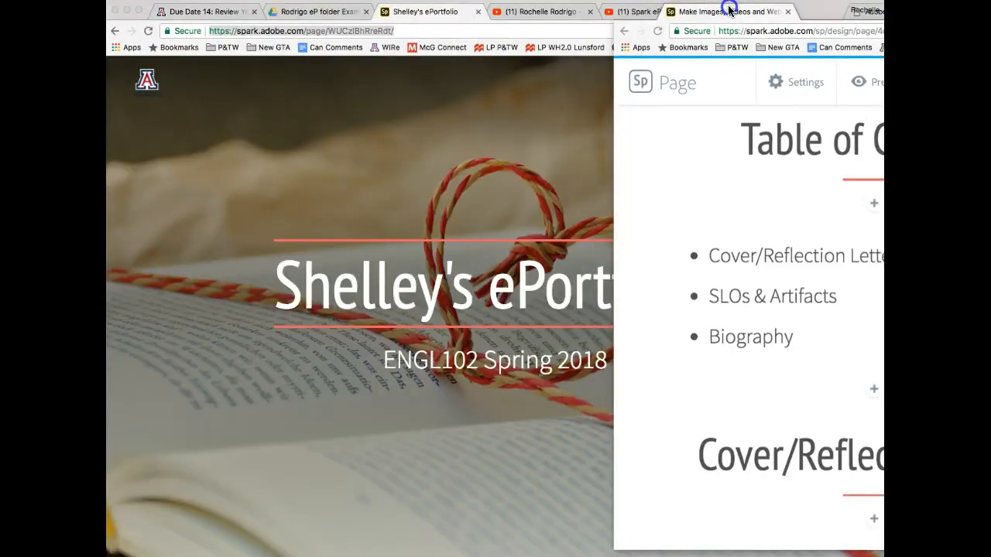
pyautogui.moveTo(729, 10); pyautogui.dragTo(677, 11)
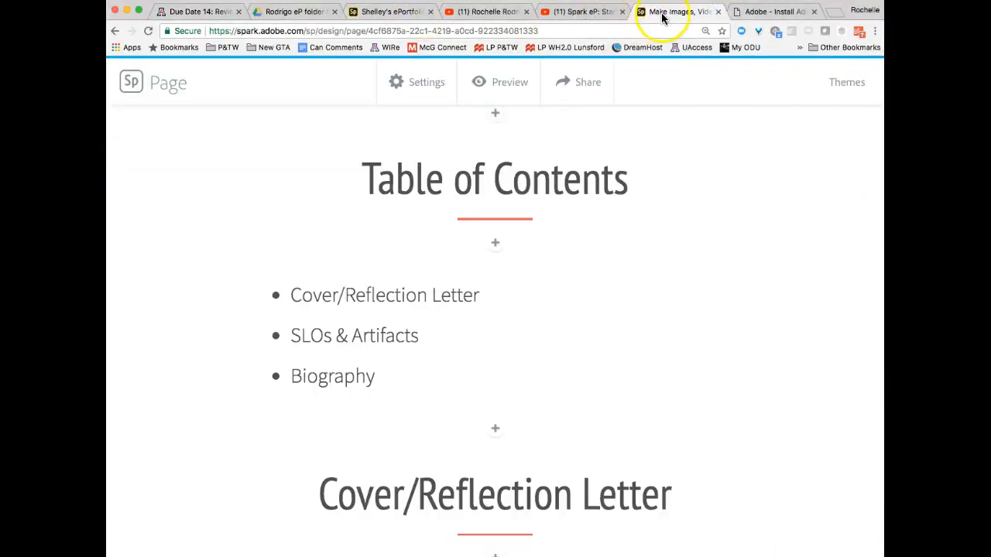
# Update the page's published link through Share and place the editor's tab directly before the published ePortfolio's tab
pyautogui.click(573, 89)
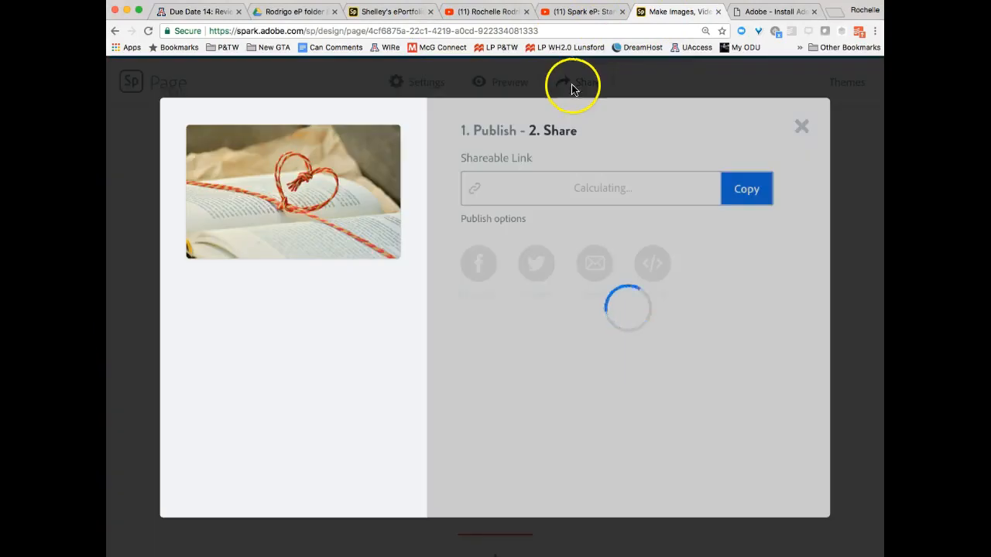
pyautogui.click(551, 189)
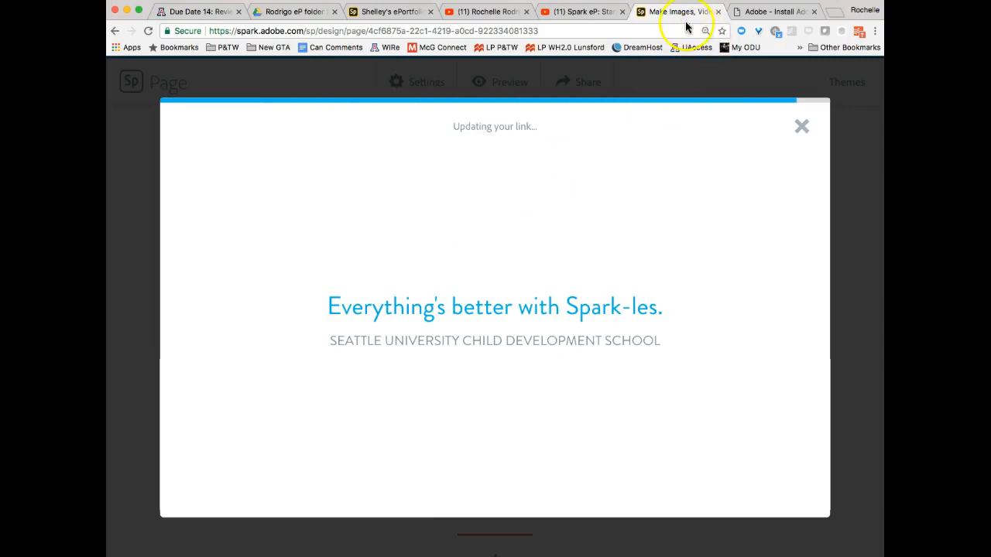
pyautogui.moveTo(686, 12); pyautogui.dragTo(422, 11)
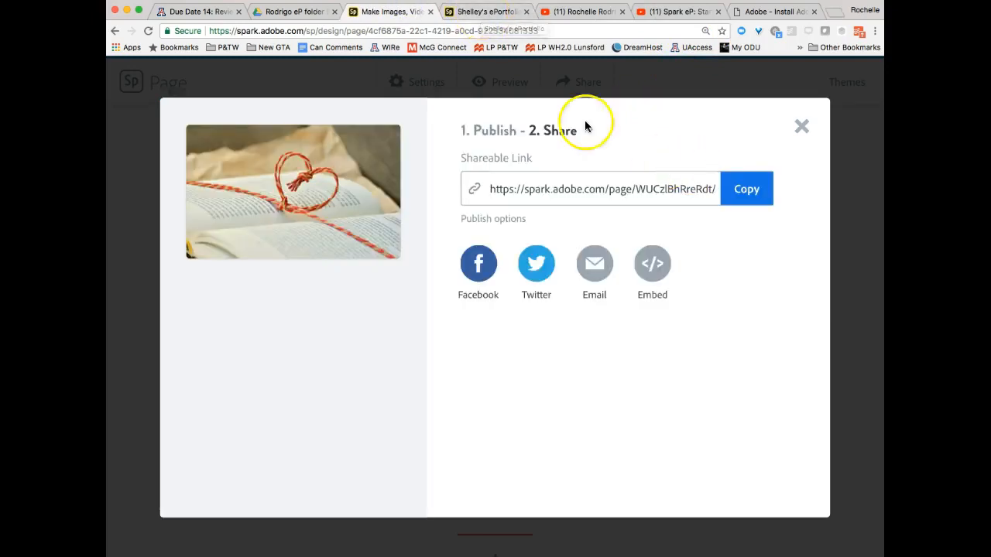
# Open the published ePortfolio page, look through it to its end and reload it
pyautogui.click(497, 14)
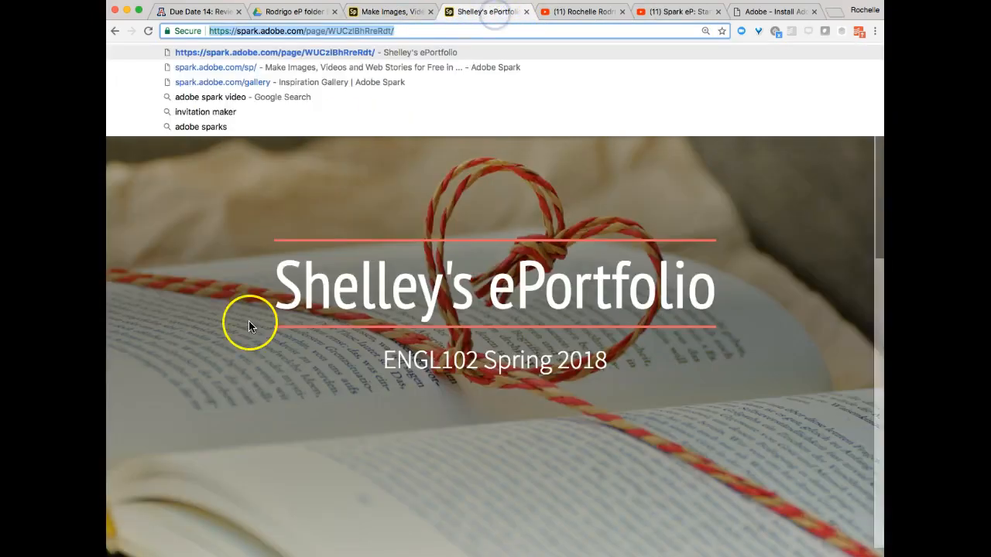
pyautogui.click(236, 323)
pyautogui.scroll(-15, 236, 321)
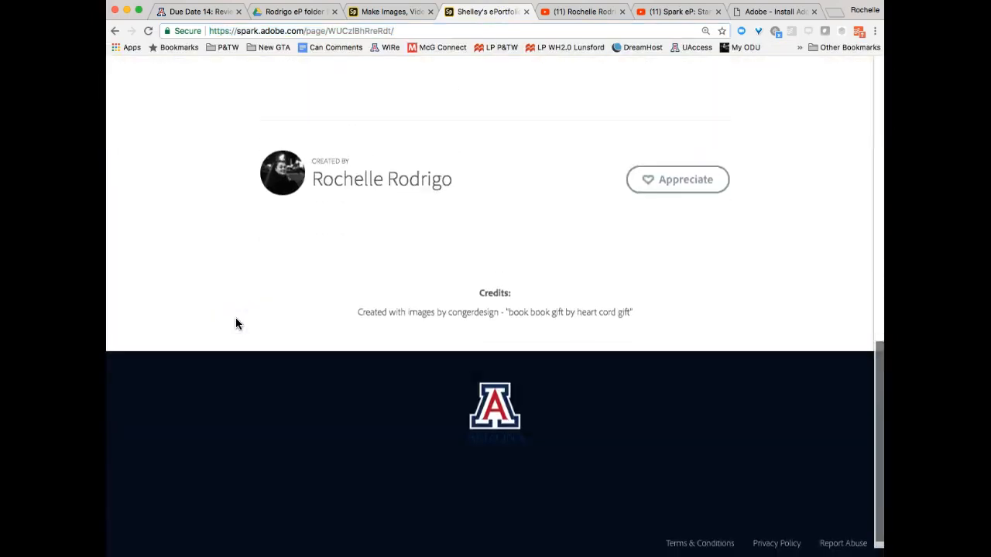
pyautogui.scroll(20, 236, 321)
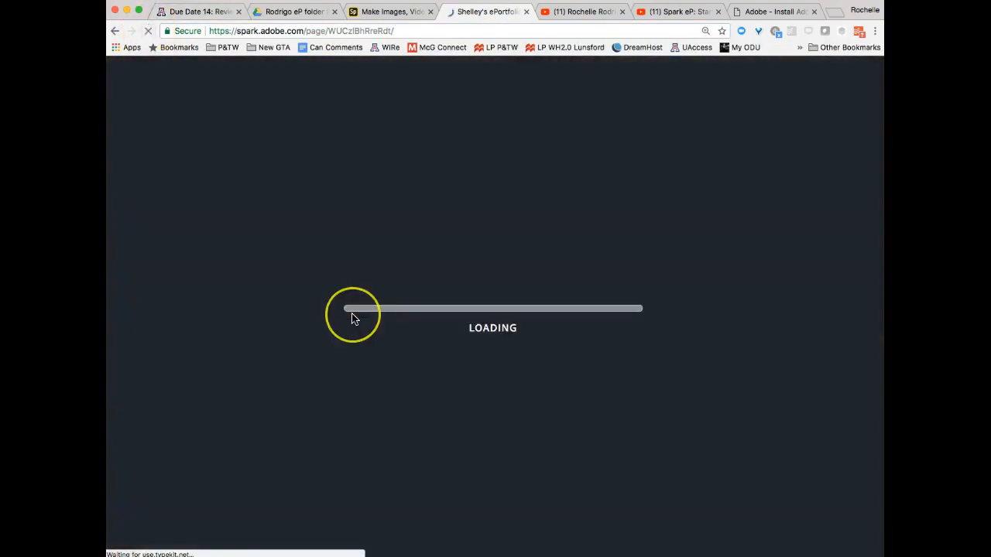
# Examine the reloaded ePortfolio from the Table of Contents through the Cover/Reflection Letter's lists and links to the credits
pyautogui.scroll(-5, 351, 317)
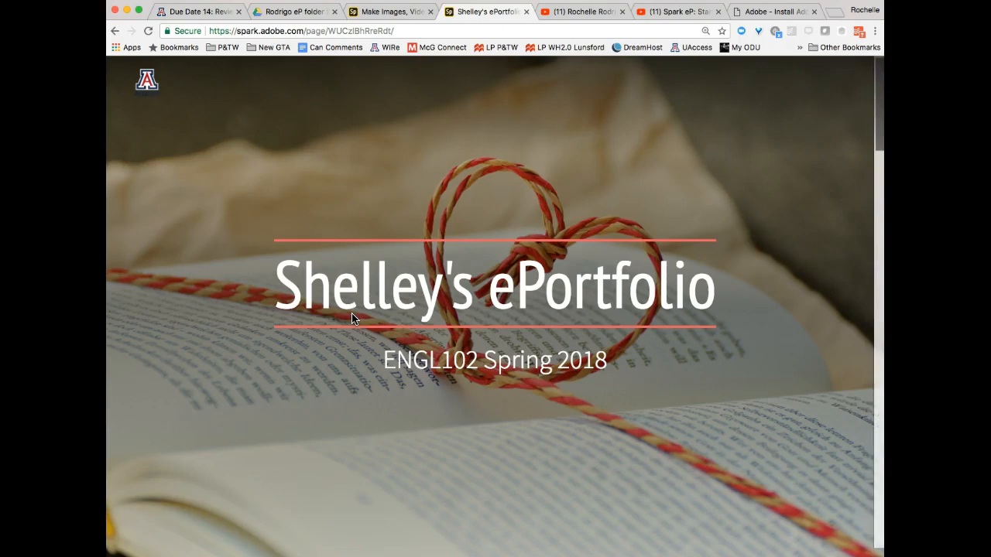
pyautogui.click(326, 202)
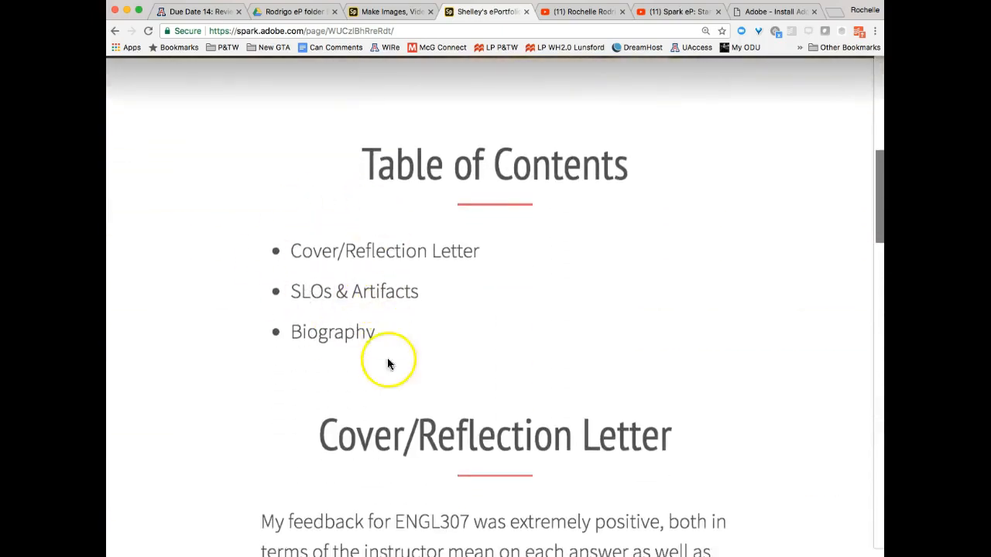
pyautogui.scroll(-5, 409, 372)
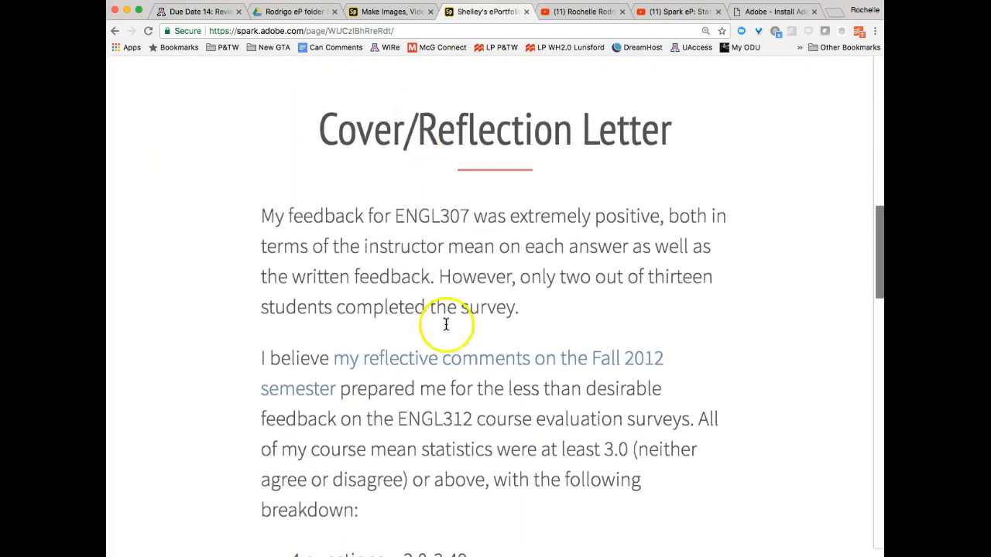
pyautogui.scroll(-2, 445, 329)
pyautogui.scroll(-8, 387, 328)
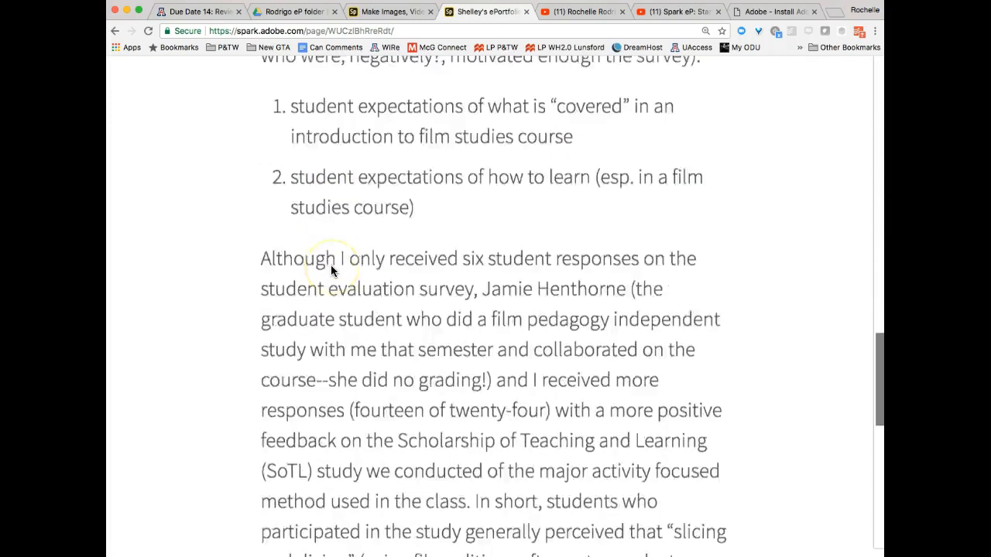
pyautogui.scroll(-6, 332, 269)
pyautogui.scroll(1, 331, 269)
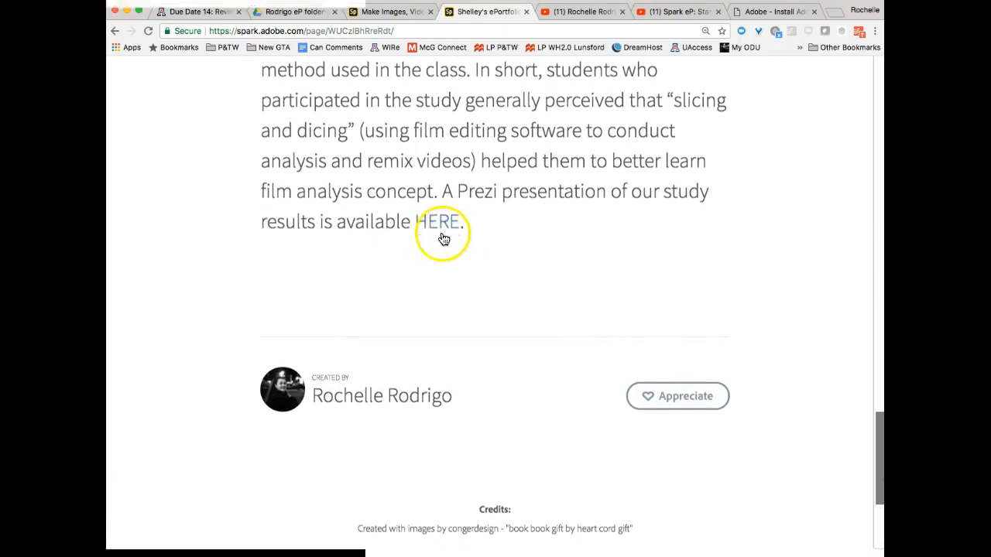
pyautogui.scroll(20, 369, 229)
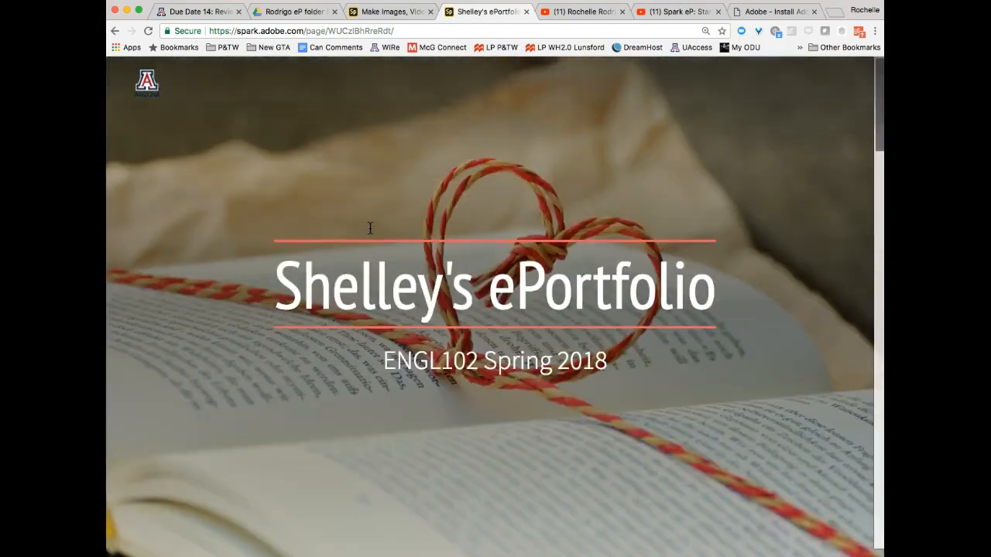